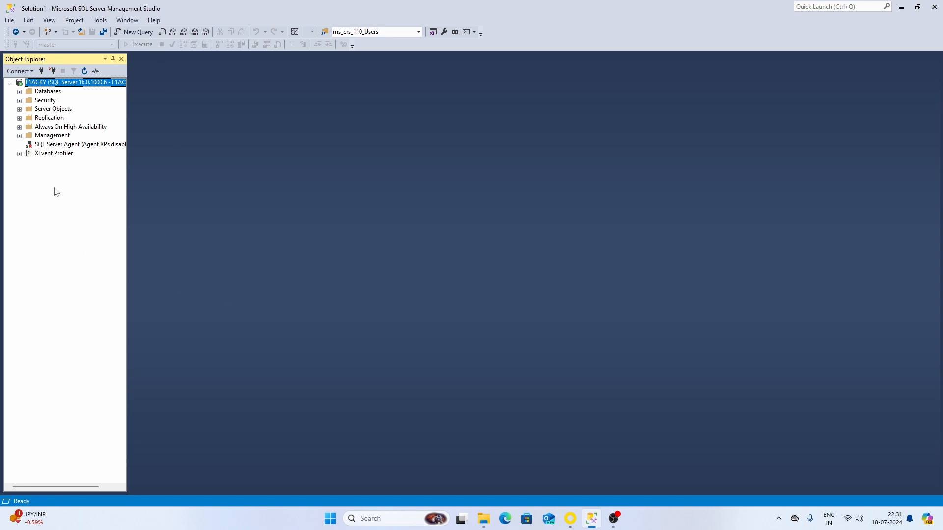
- In a new query window, run CREATE LOGIN userx WITH PASSWORD, giving the login a password
{"action": "left_click", "coordinate": [138, 33]}
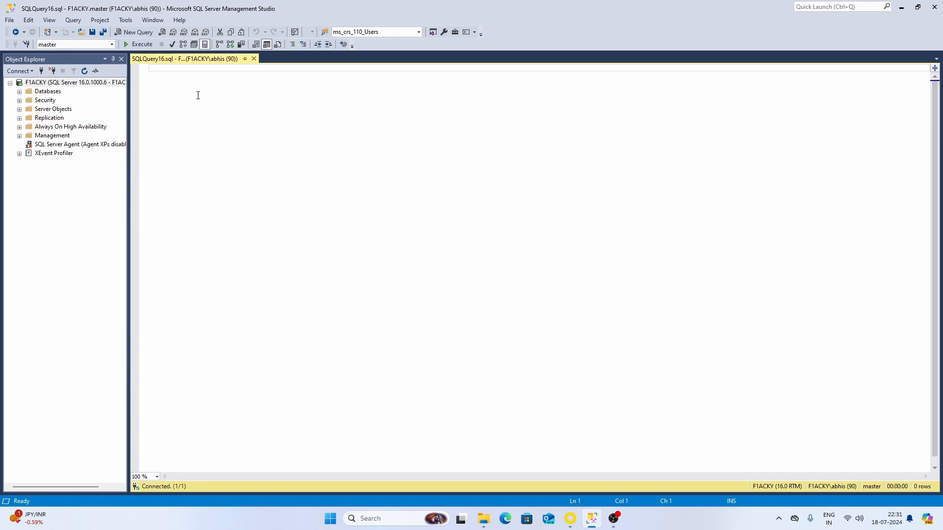
{"action": "type", "text": "CREATE"}
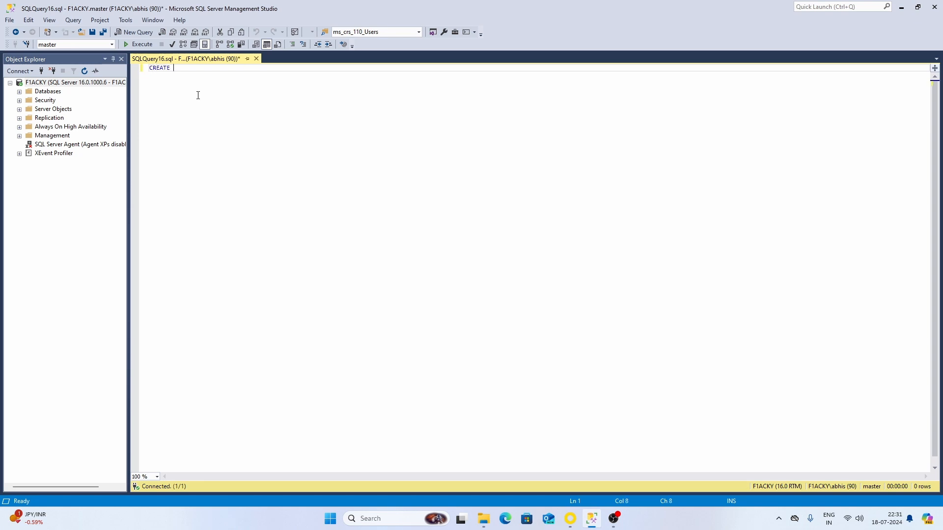
{"action": "type", "text": " LOGIN userx"}
{"action": "key", "text": "Return"}
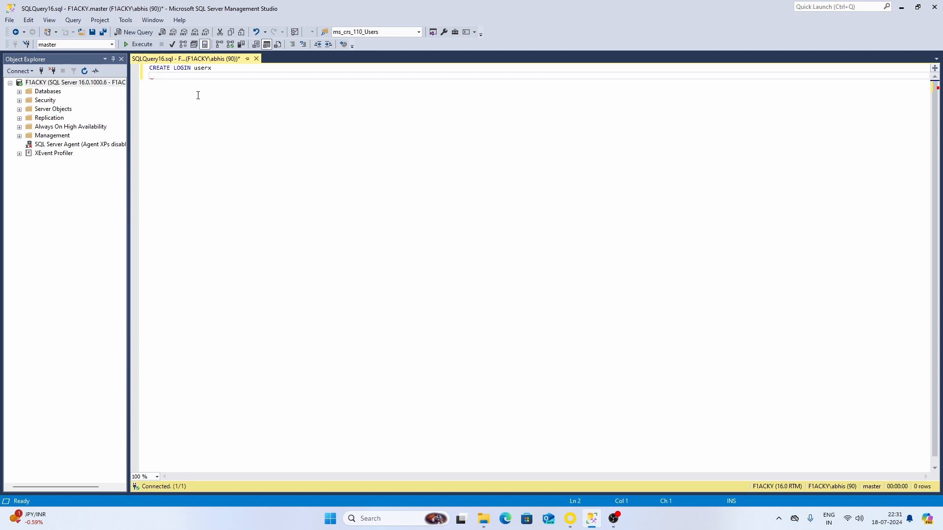
{"action": "type", "text": "WITH PASSWORD = 'test'"}
{"action": "left_click", "coordinate": [142, 44]}
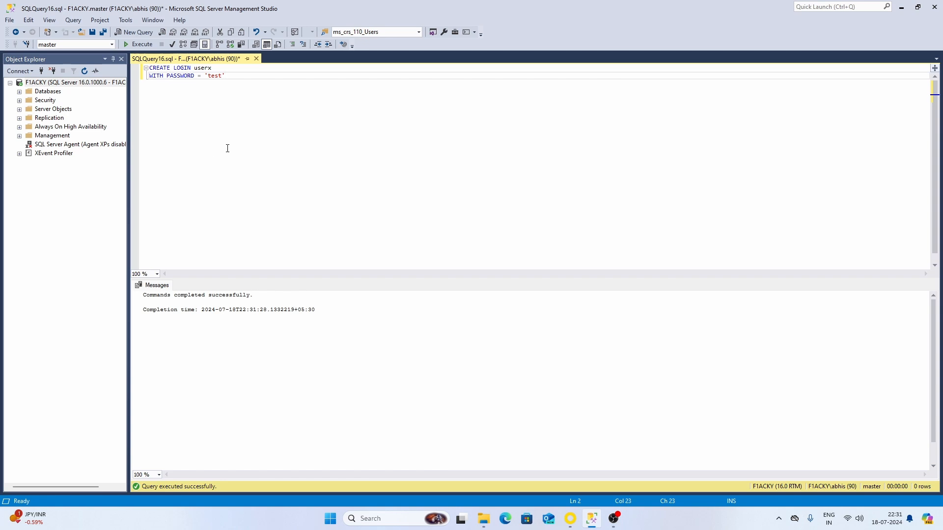
{"action": "left_click", "coordinate": [42, 92]}
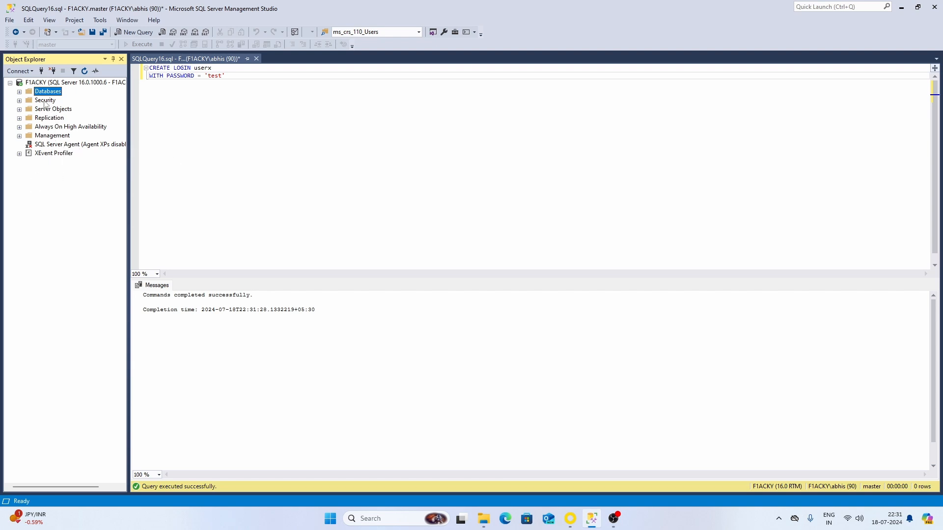
- Expand Security > Logins and refresh the list so userx appears, then select userx
{"action": "left_click", "coordinate": [45, 100]}
{"action": "left_click", "coordinate": [20, 100]}
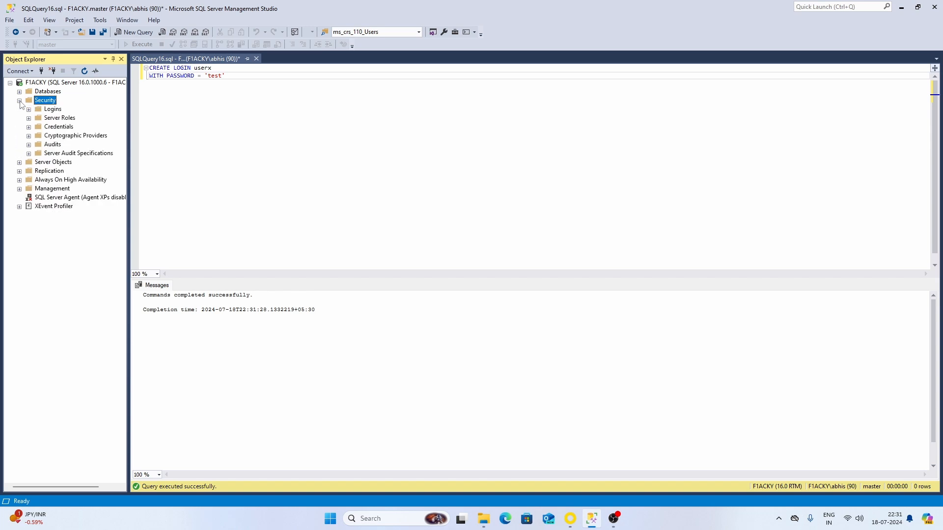
{"action": "left_click", "coordinate": [52, 109]}
{"action": "left_click", "coordinate": [29, 109]}
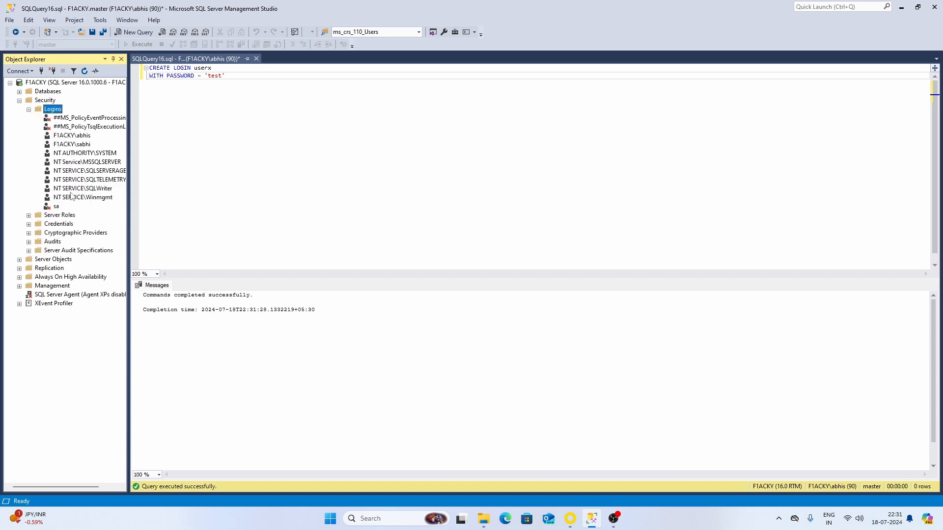
{"action": "right_click", "coordinate": [53, 112]}
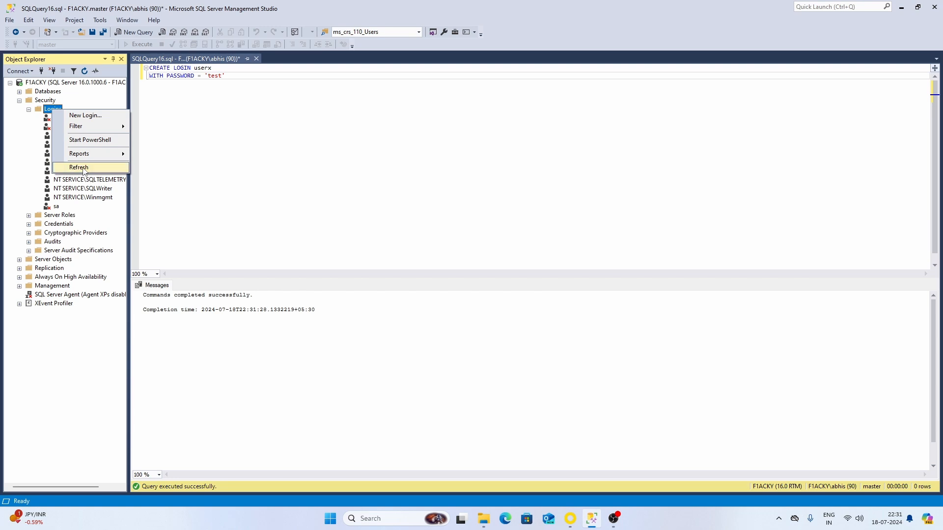
{"action": "left_click", "coordinate": [86, 167]}
{"action": "left_click", "coordinate": [61, 216]}
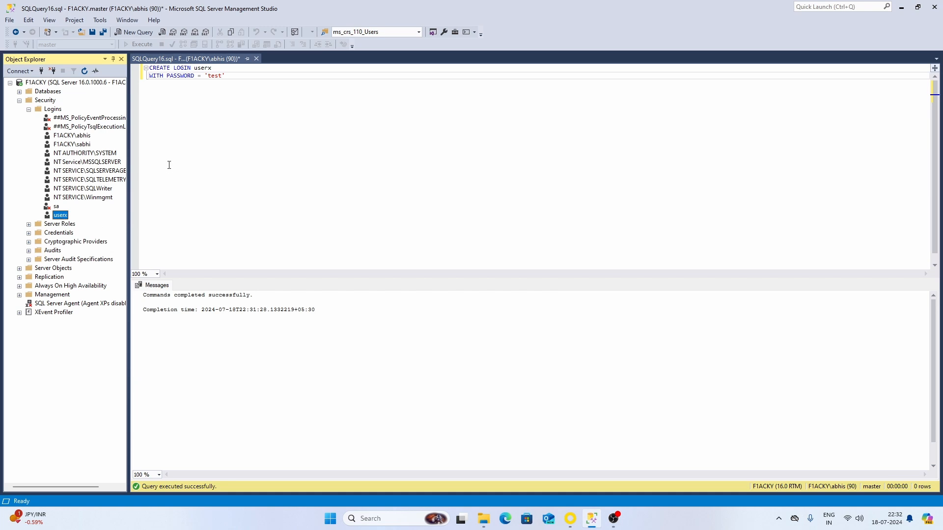
{"action": "left_click", "coordinate": [233, 75]}
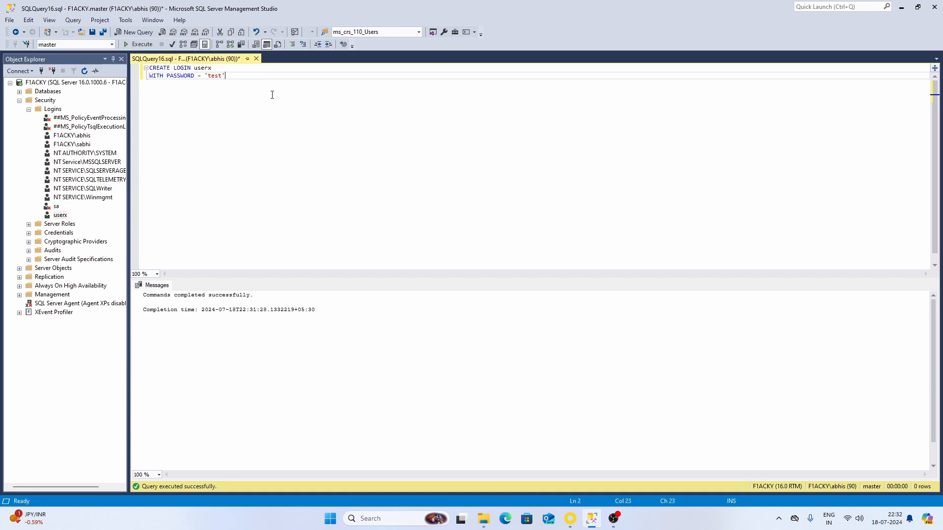
- Create the LMS database by running CREATE DATABASE LMS on its own
{"action": "key", "text": "Return"}
{"action": "key", "text": "Return"}
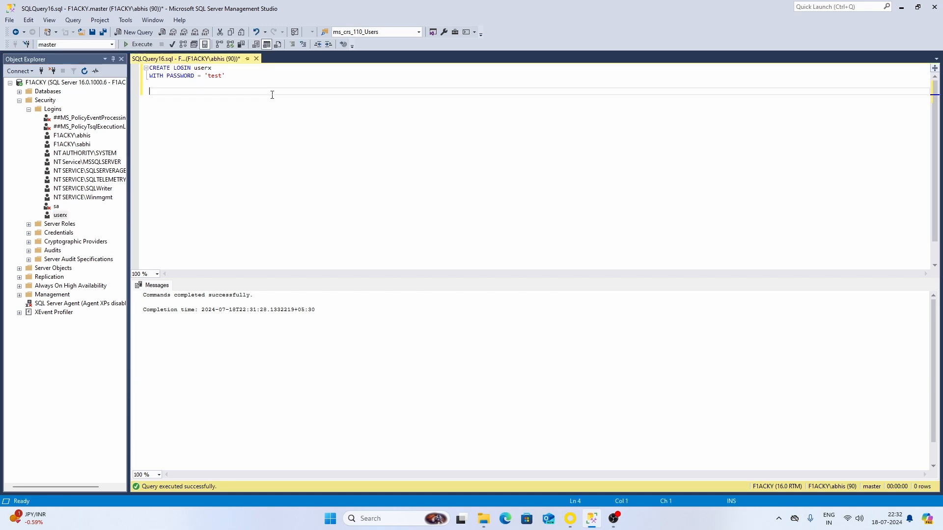
{"action": "type", "text": "CREATE DATA "}
{"action": "type", "text": "ASE LMS"}
{"action": "key", "text": "shift+Home"}
{"action": "key", "text": "F5"}
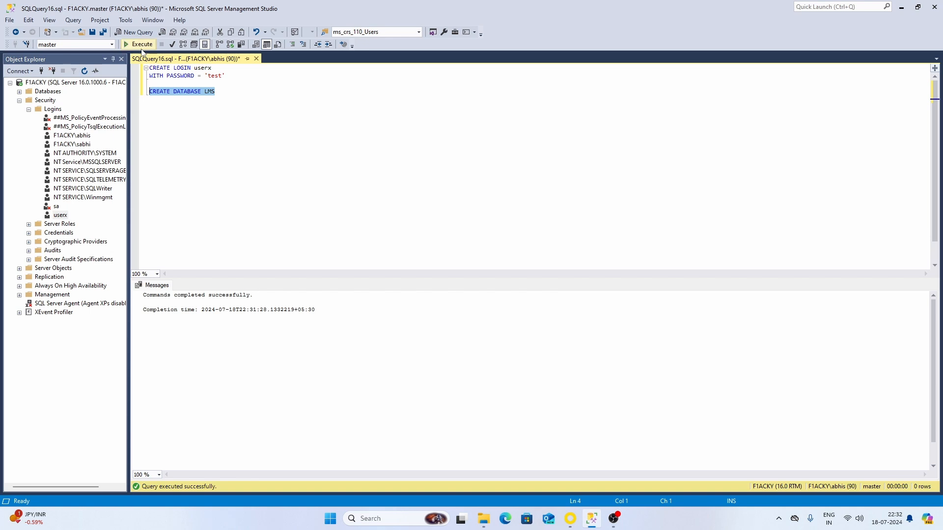
{"action": "left_click", "coordinate": [235, 92]}
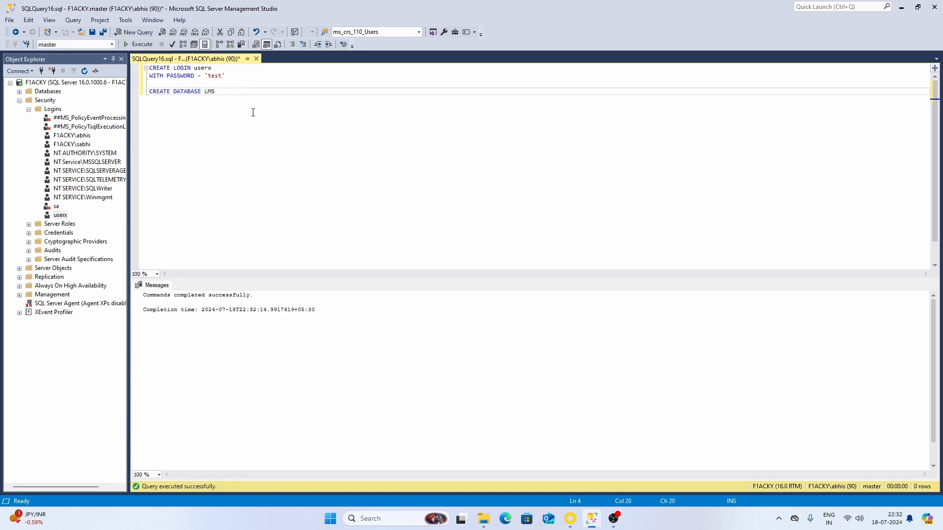
- Add a GO separator and begin a CREATE TABLE statement below it
{"action": "key", "text": "Return"}
{"action": "key", "text": "Return"}
{"action": "type", "text": "CREATE"}
{"action": "key", "text": "BackSpace"}
{"action": "key", "text": "BackSpace"}
{"action": "key", "text": "BackSpace"}
{"action": "key", "text": "BackSpace"}
{"action": "key", "text": "BackSpace"}
{"action": "key", "text": "BackSpace"}
{"action": "key", "text": "BackSpace"}
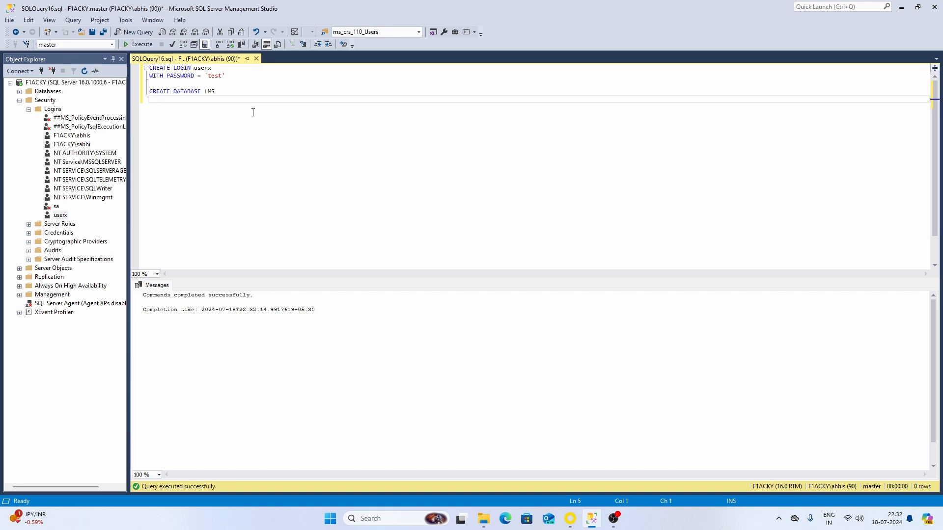
{"action": "key", "text": "Return"}
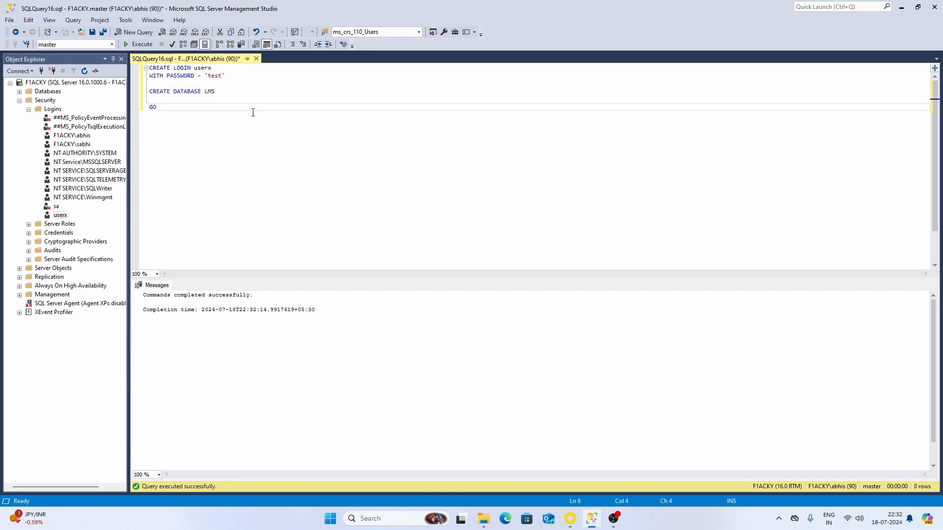
{"action": "key", "text": "Return"}
{"action": "key", "text": "Return"}
{"action": "type", "text": "CREATE TAB"}
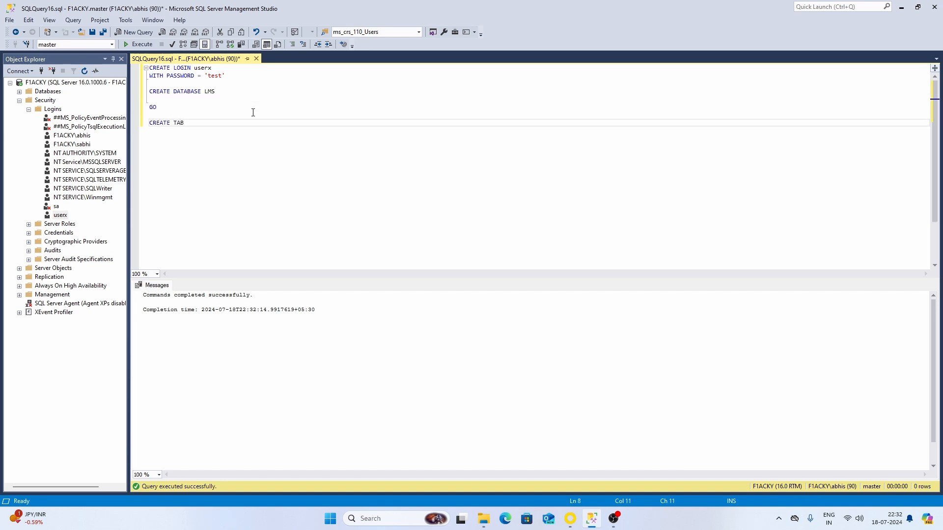
- Insert USE LMS; above the CREATE TABLE line and run it to switch to LMS
{"action": "key", "text": "Home"}
{"action": "key", "text": "Return"}
{"action": "key", "text": "Return"}
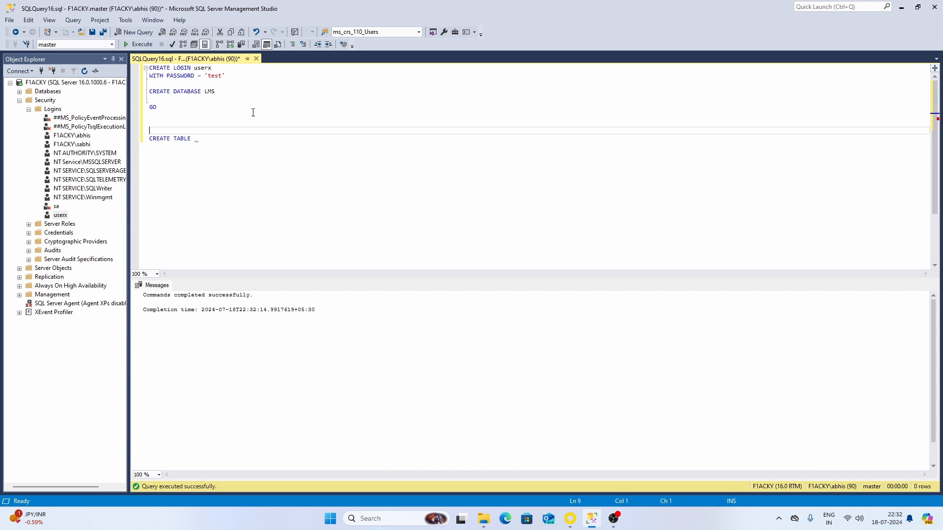
{"action": "key", "text": "Up"}
{"action": "key", "text": "Up"}
{"action": "type", "text": "USE LM"}
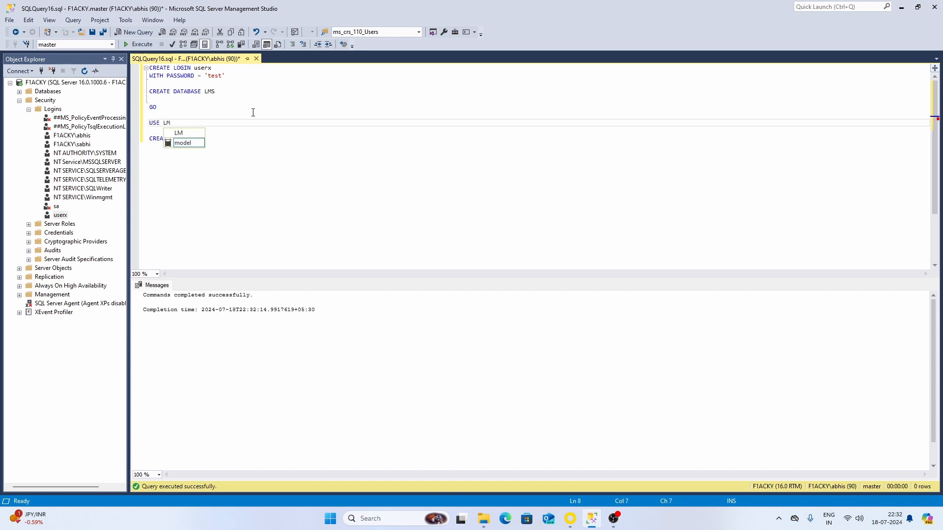
{"action": "type", "text": "S;"}
{"action": "key", "text": "Down"}
{"action": "key", "text": "Down"}
{"action": "key", "text": "End"}
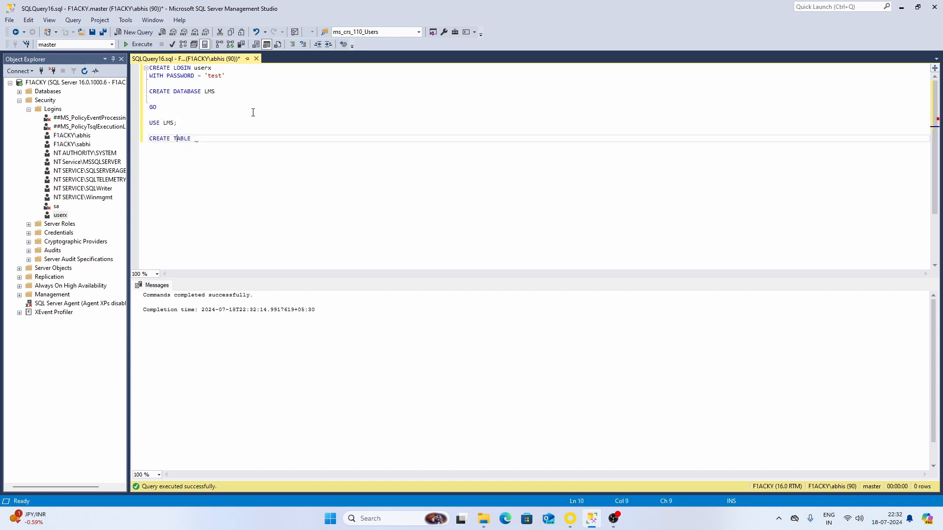
{"action": "key", "text": "Up"}
{"action": "key", "text": "Up"}
{"action": "key", "text": "Up"}
{"action": "key", "text": "Down"}
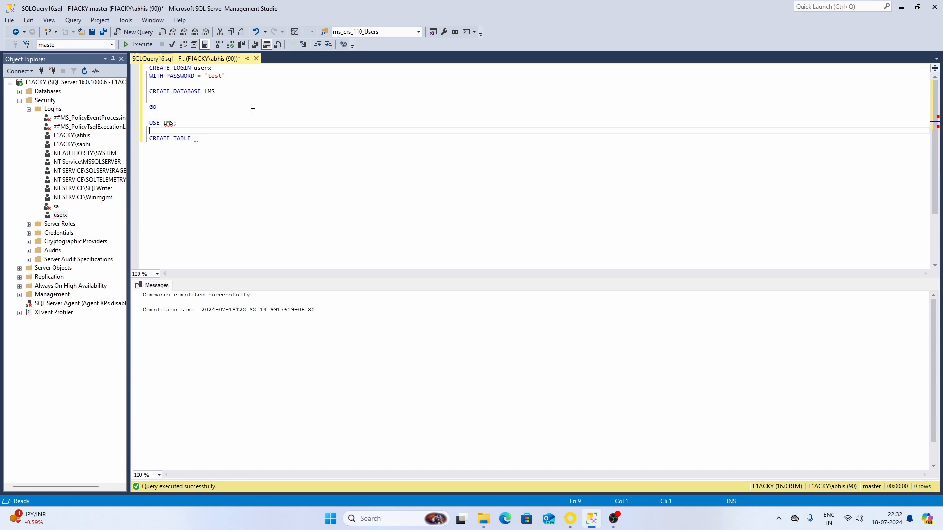
{"action": "key", "text": "shift+Home"}
{"action": "key", "text": "F5"}
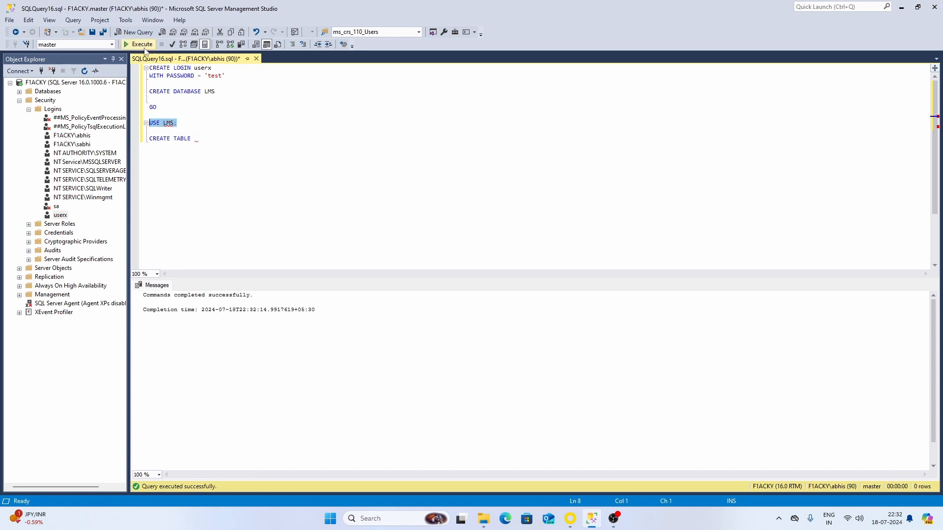
{"action": "left_click", "coordinate": [221, 143]}
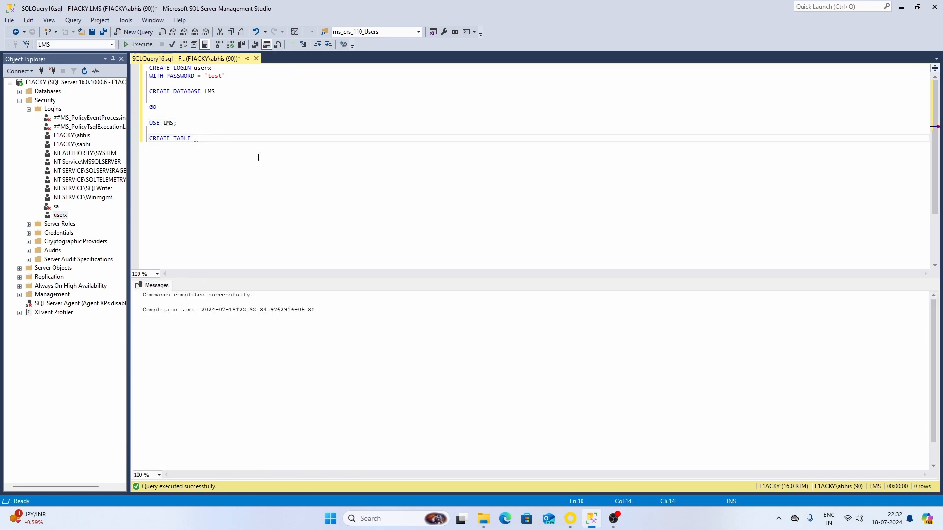
- Create table LMS.dbo.student with columns stuid int identity(1,1) and firstname varchar(30)
{"action": "type", "text": "LMS>"}
{"action": "type", "text": "student"}
{"action": "key", "text": "Return"}
{"action": "key", "text": "Return"}
{"action": "key", "text": "Up"}
{"action": "type", "text": "stuid"}
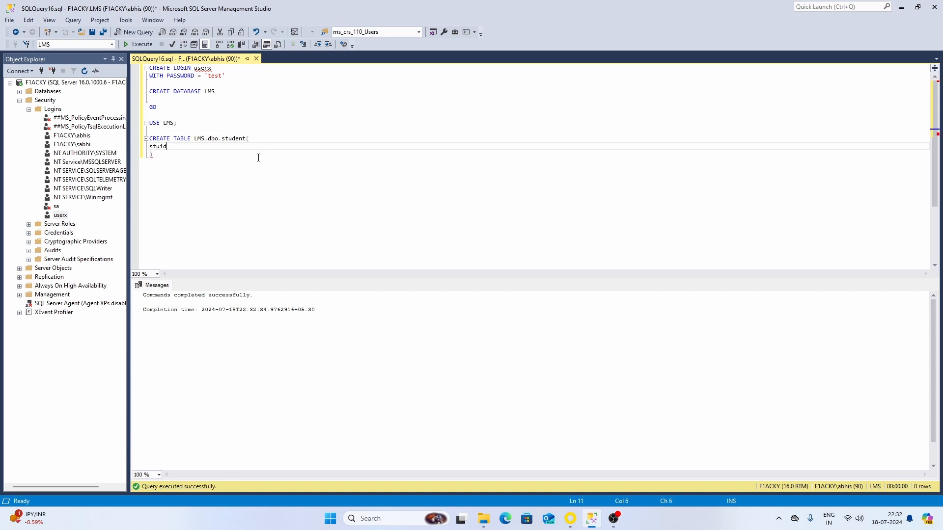
{"action": "type", "text": " int identity"}
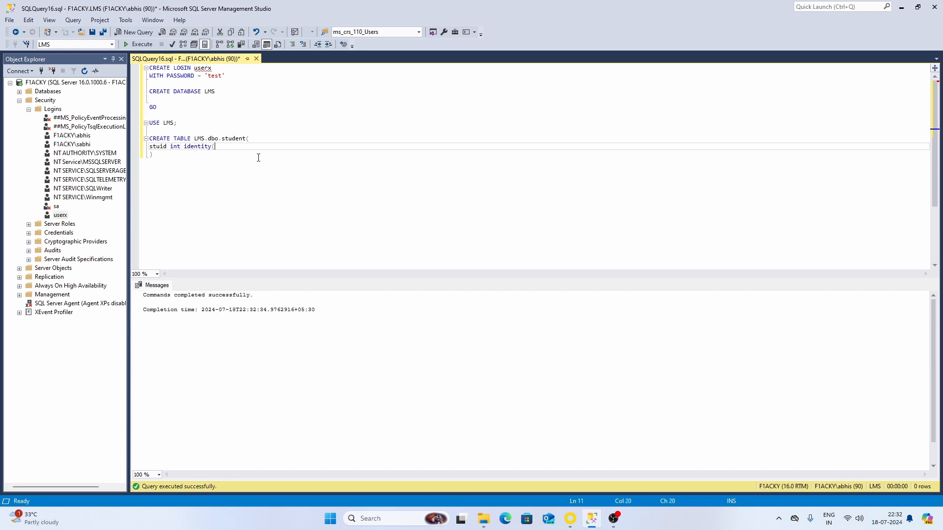
{"action": "type", "text": "(1,1),"}
{"action": "key", "text": "Return"}
{"action": "type", "text": "firstname"}
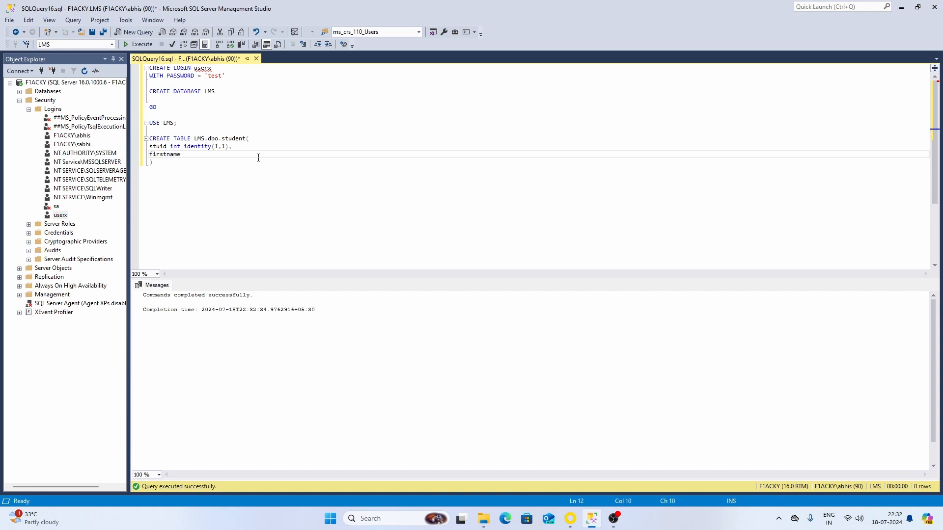
{"action": "type", "text": " varchar(30)"}
{"action": "key", "text": "ctrl+End"}
{"action": "key", "text": "shift+Up"}
{"action": "key", "text": "shift+Up"}
{"action": "key", "text": "shift+Up"}
{"action": "key", "text": "shift+Home"}
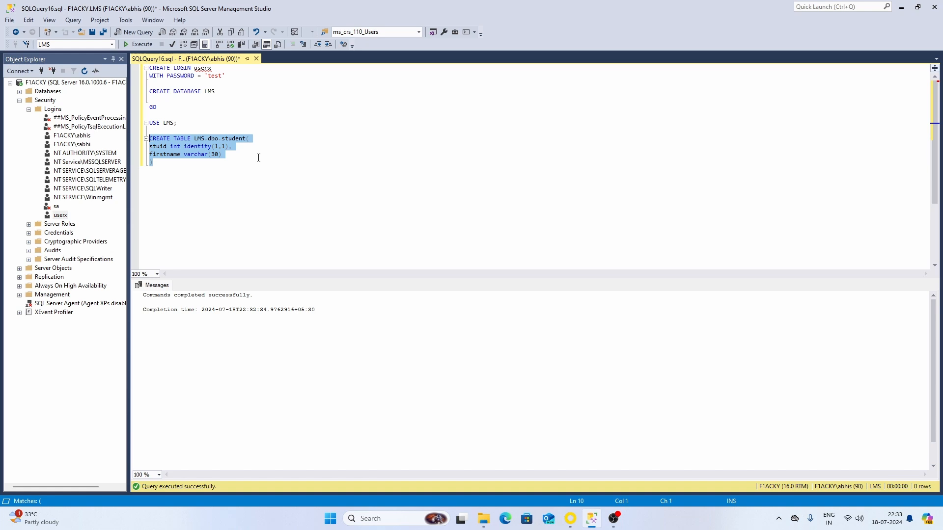
{"action": "key", "text": "F5"}
{"action": "left_click", "coordinate": [209, 180]}
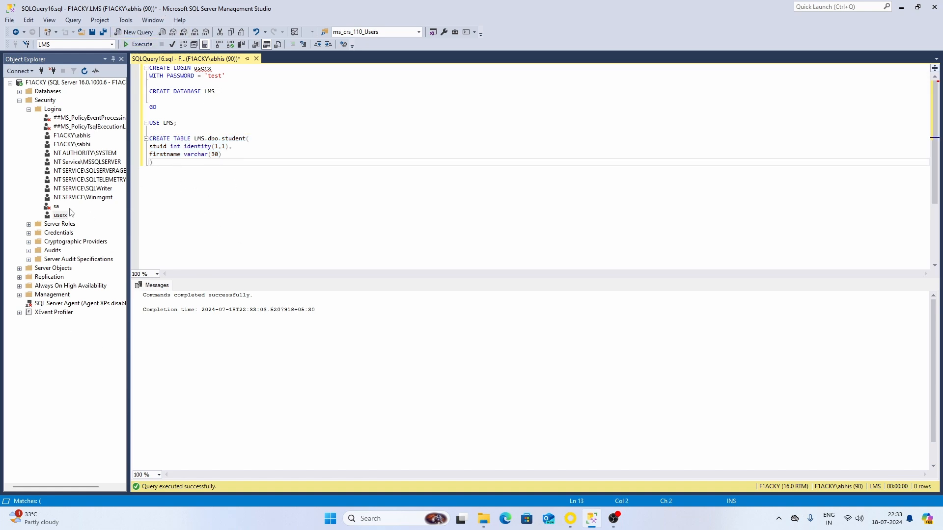
{"action": "left_click", "coordinate": [15, 71]}
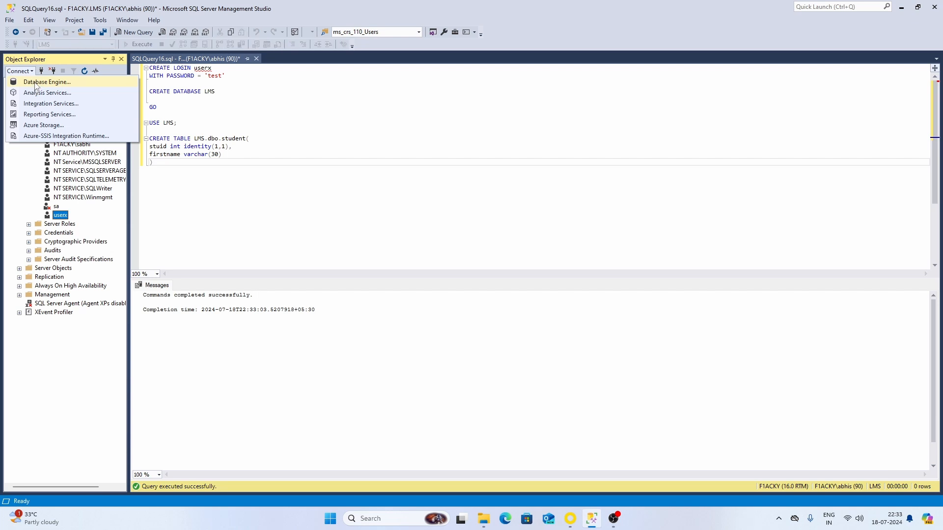
- Connect to F1ACKY using SQL Server Authentication as login userx with its password
{"action": "left_click", "coordinate": [35, 82]}
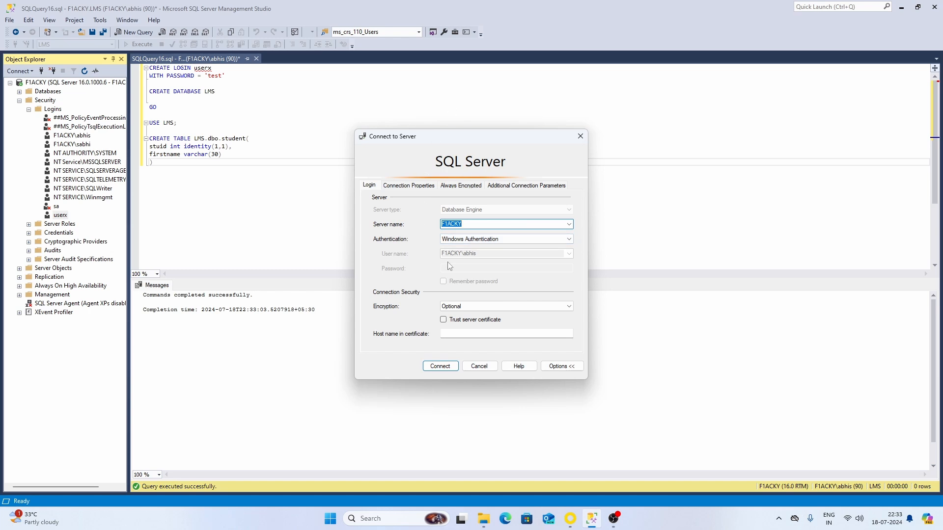
{"action": "left_click", "coordinate": [471, 239]}
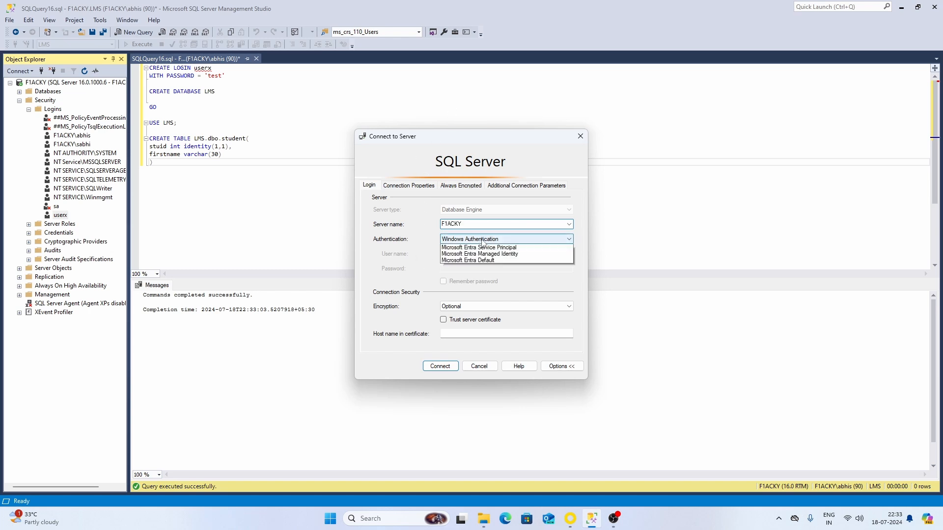
{"action": "left_click", "coordinate": [479, 254]}
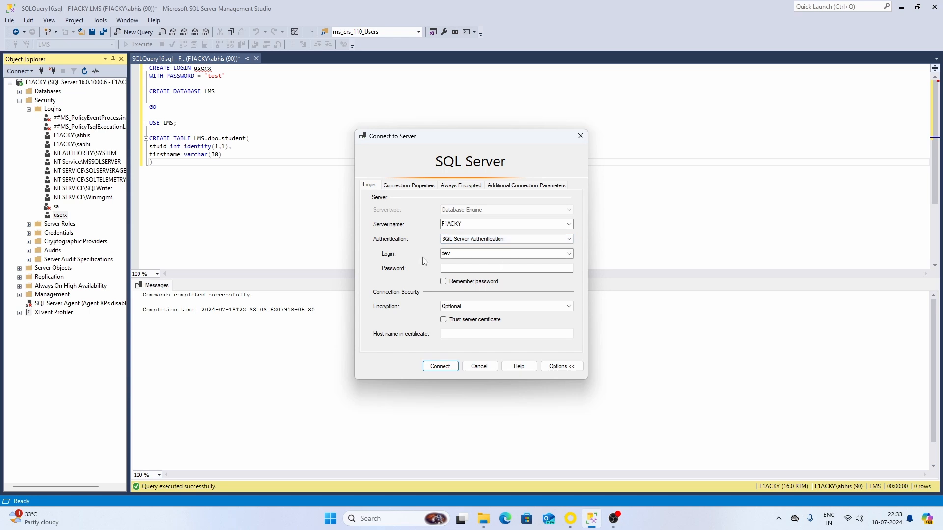
{"action": "left_click", "coordinate": [473, 225]}
{"action": "left_click", "coordinate": [457, 254]}
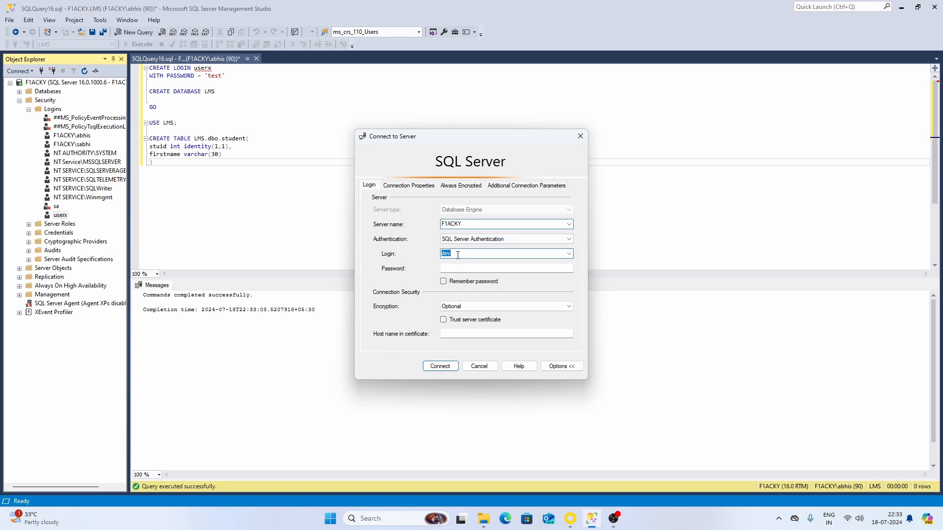
{"action": "key", "text": "BackSpace"}
{"action": "left_click", "coordinate": [461, 269]}
{"action": "type", "text": "te"}
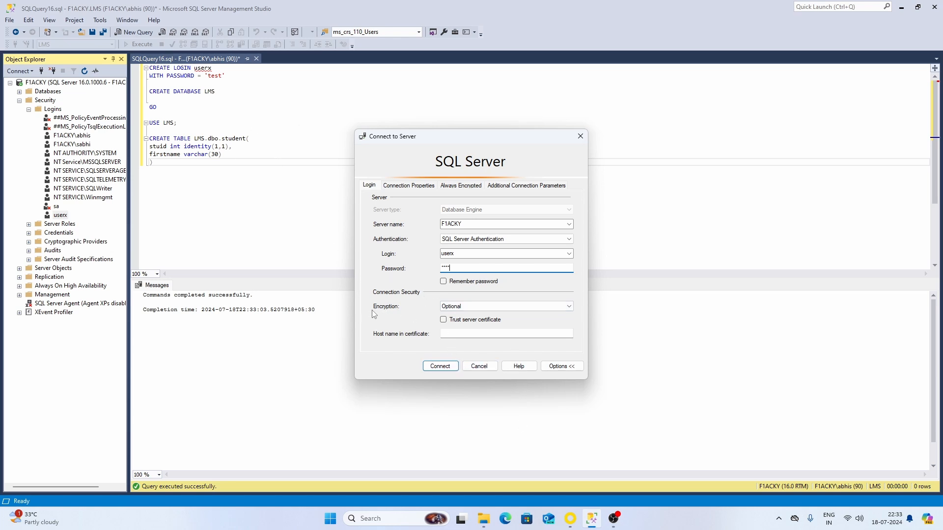
{"action": "left_click", "coordinate": [445, 367]}
- Open a new query as userx, try switching to LMS, and dismiss the not-accessible error
{"action": "right_click", "coordinate": [35, 321]}
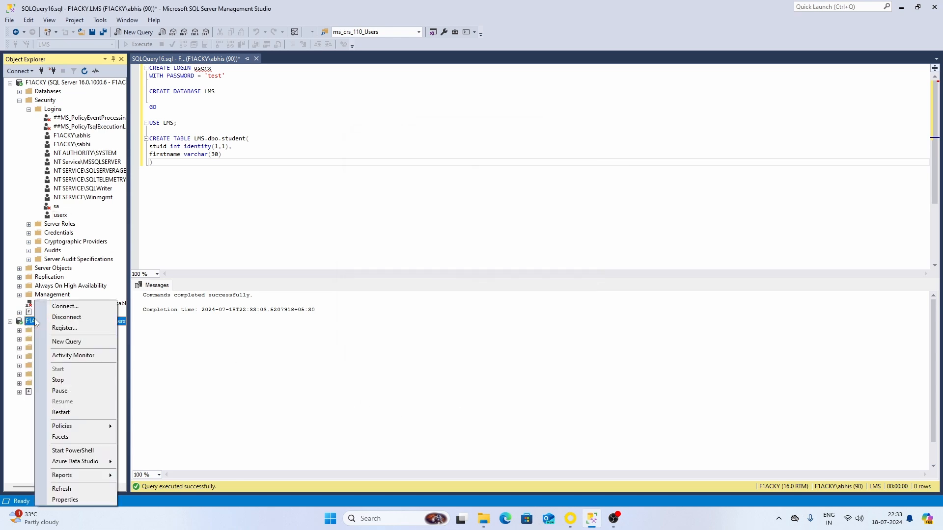
{"action": "left_click", "coordinate": [61, 346]}
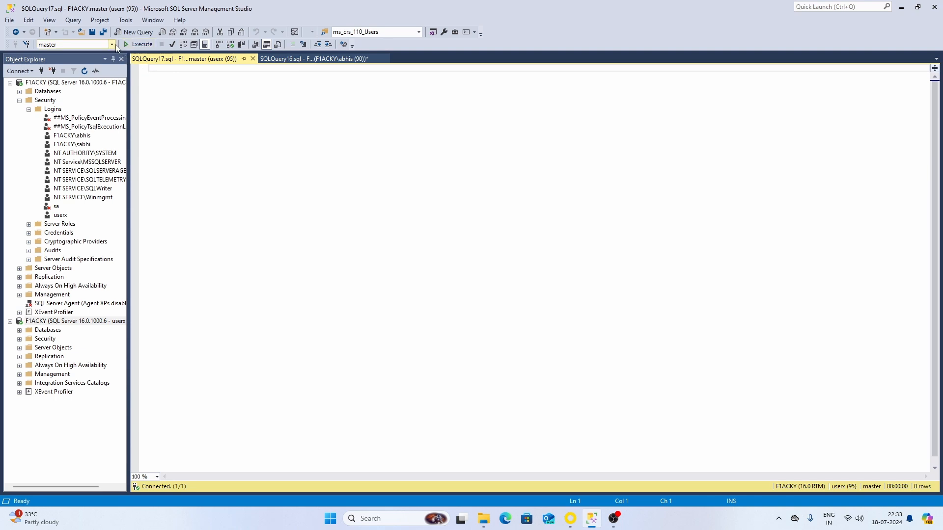
{"action": "left_click", "coordinate": [112, 44]}
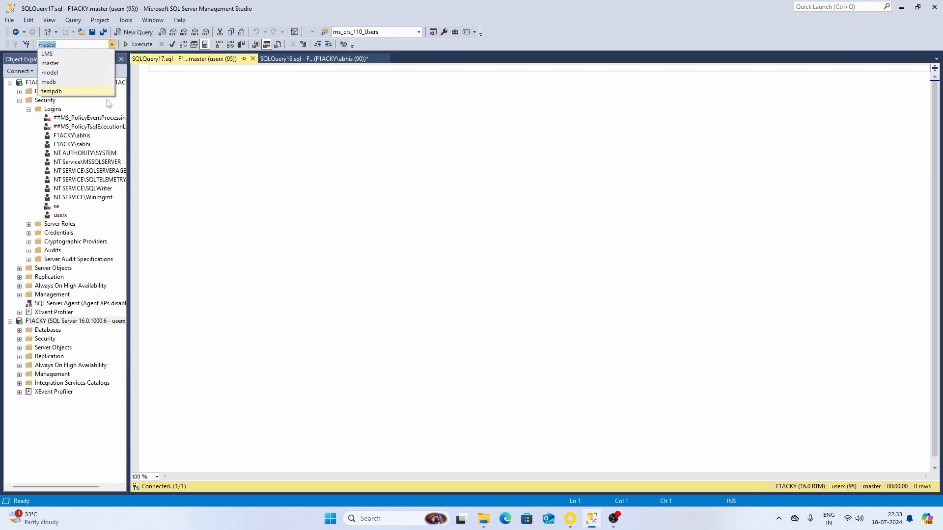
{"action": "left_click", "coordinate": [47, 53]}
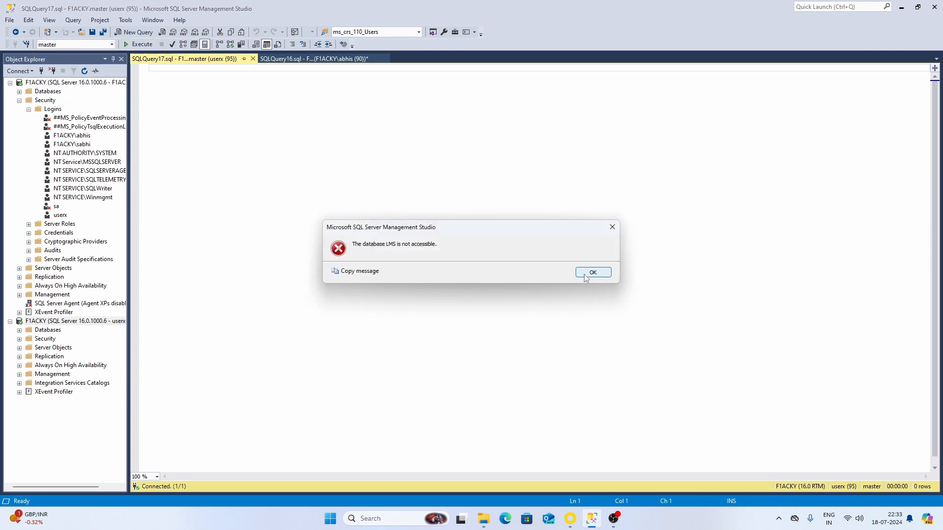
{"action": "left_click", "coordinate": [593, 273]}
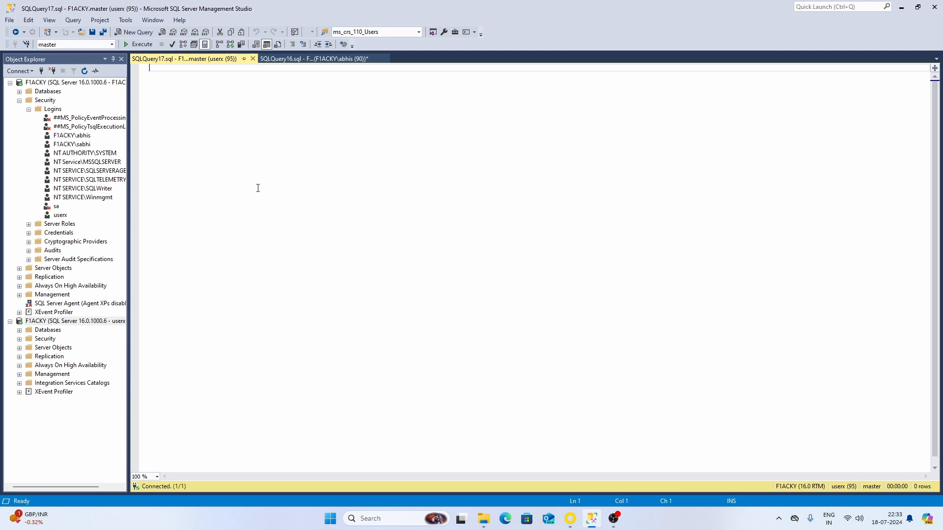
{"action": "left_click", "coordinate": [302, 60]}
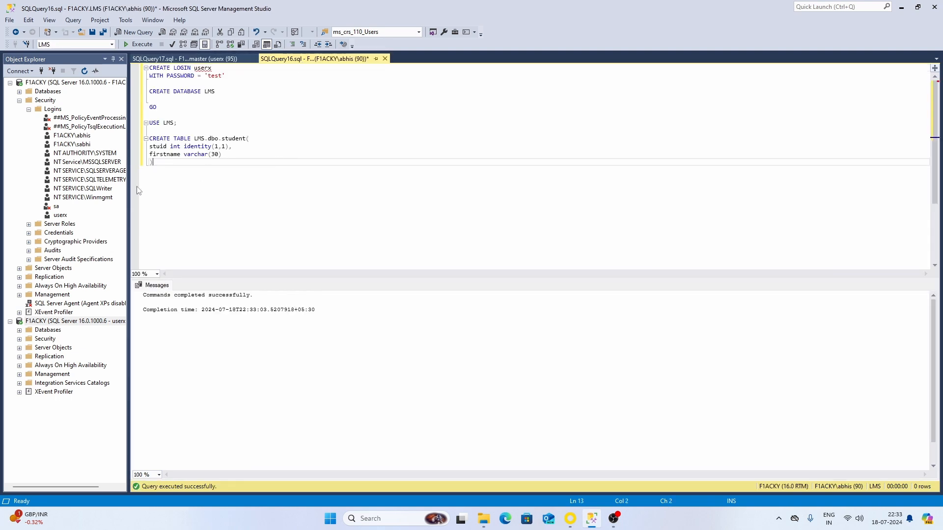
- Open userx's login properties and tick LMS on the User Mapping page
{"action": "left_click", "coordinate": [37, 83]}
{"action": "left_click", "coordinate": [61, 216]}
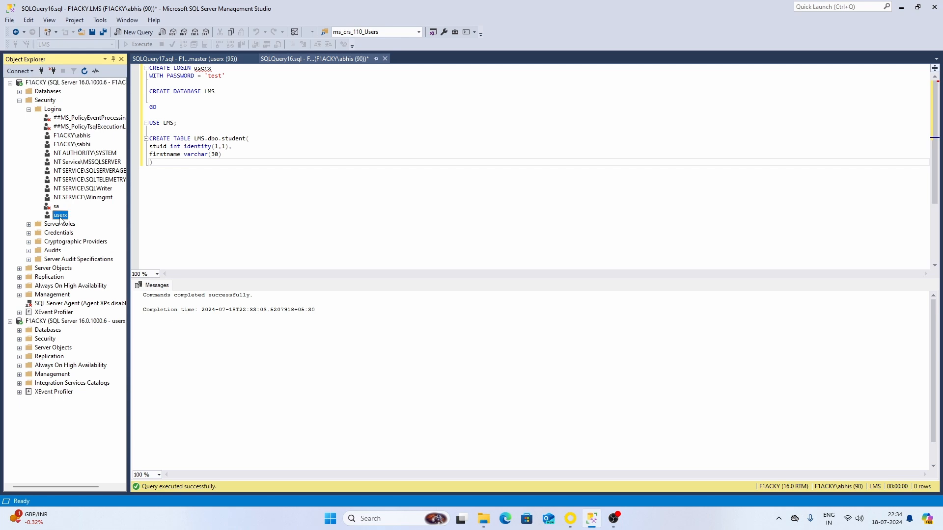
{"action": "right_click", "coordinate": [60, 216]}
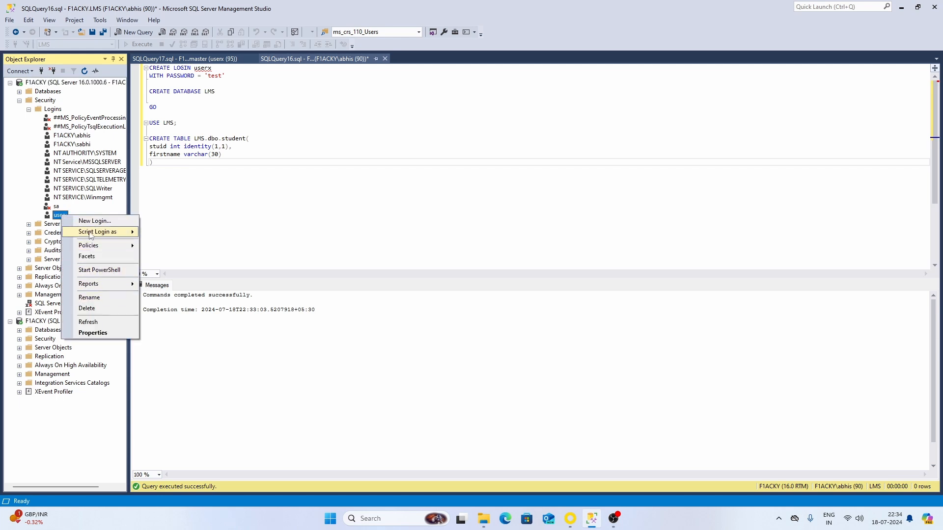
{"action": "left_click", "coordinate": [93, 333]}
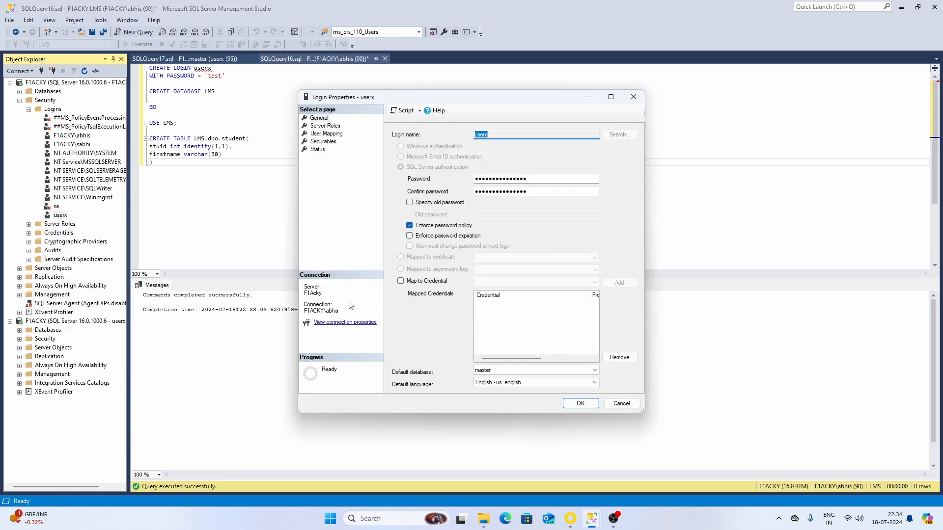
{"action": "left_click", "coordinate": [323, 127]}
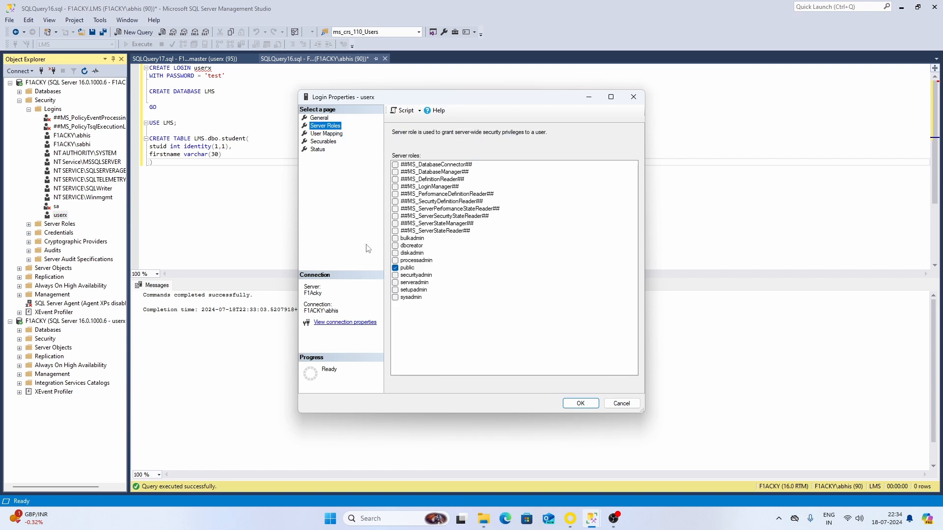
{"action": "left_click", "coordinate": [318, 150]}
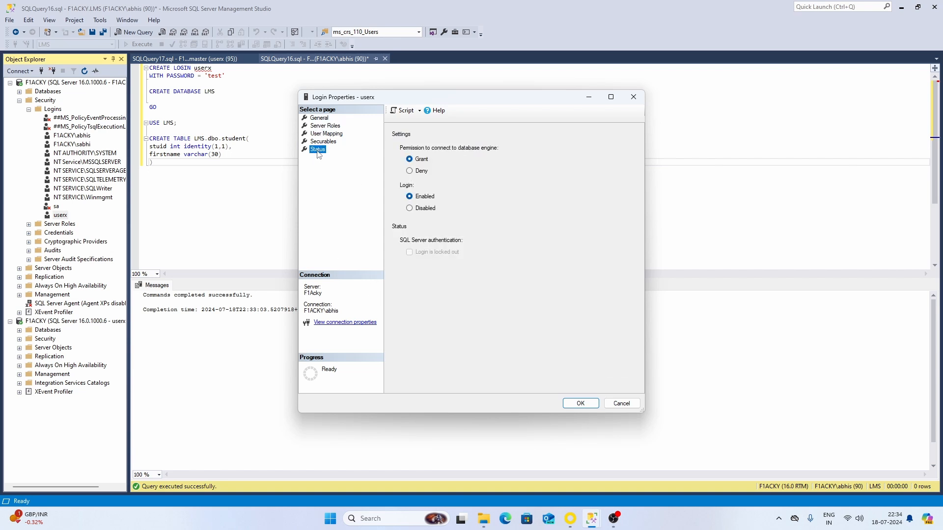
{"action": "left_click", "coordinate": [319, 134]}
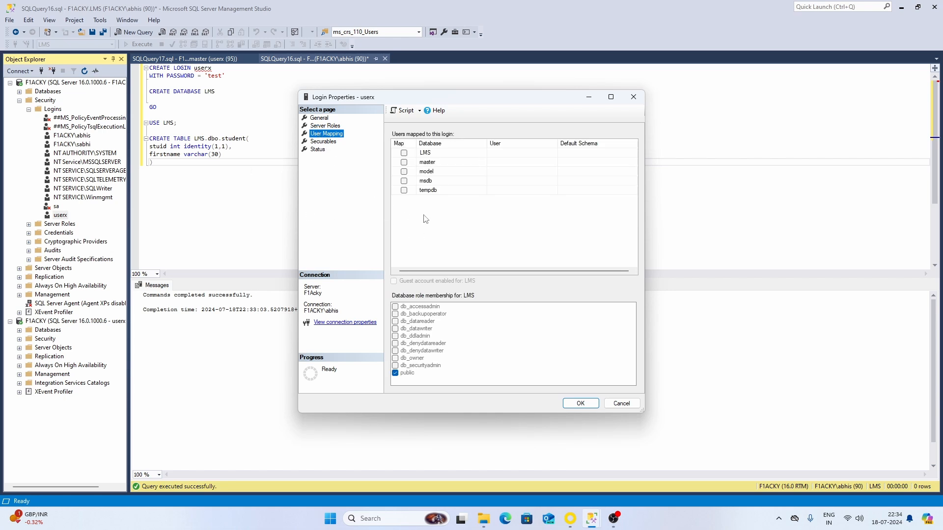
{"action": "left_click", "coordinate": [404, 153]}
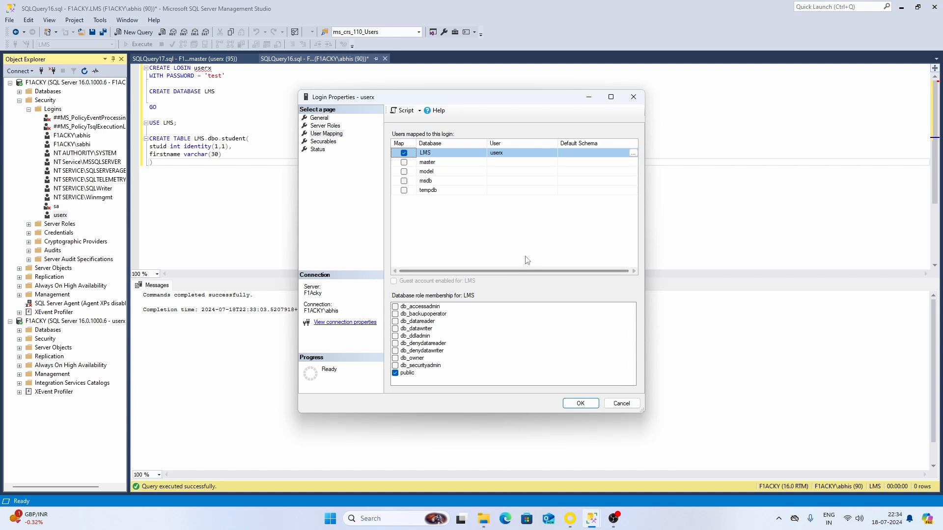
- Set LMS default schema to dbo, add db_owner membership, and save the mapping
{"action": "left_click", "coordinate": [632, 153]}
{"action": "left_click", "coordinate": [569, 273]}
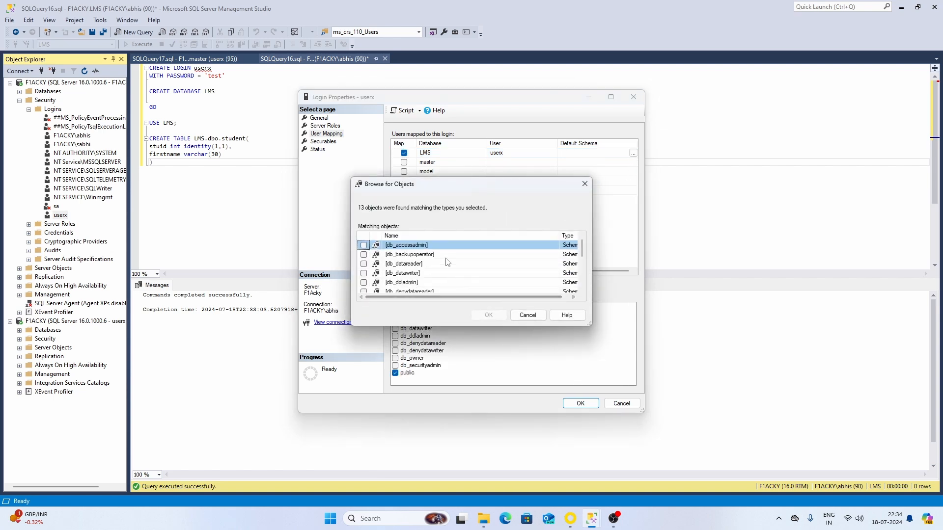
{"action": "scroll", "coordinate": [447, 262], "scroll_direction": "down", "scroll_amount": 3}
{"action": "left_click", "coordinate": [366, 254]}
{"action": "left_click", "coordinate": [489, 314]}
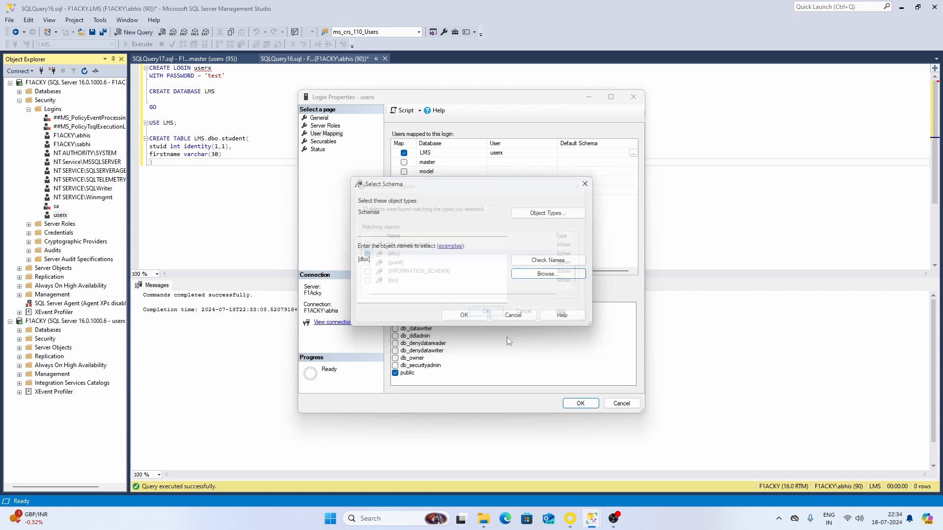
{"action": "left_click", "coordinate": [480, 317]}
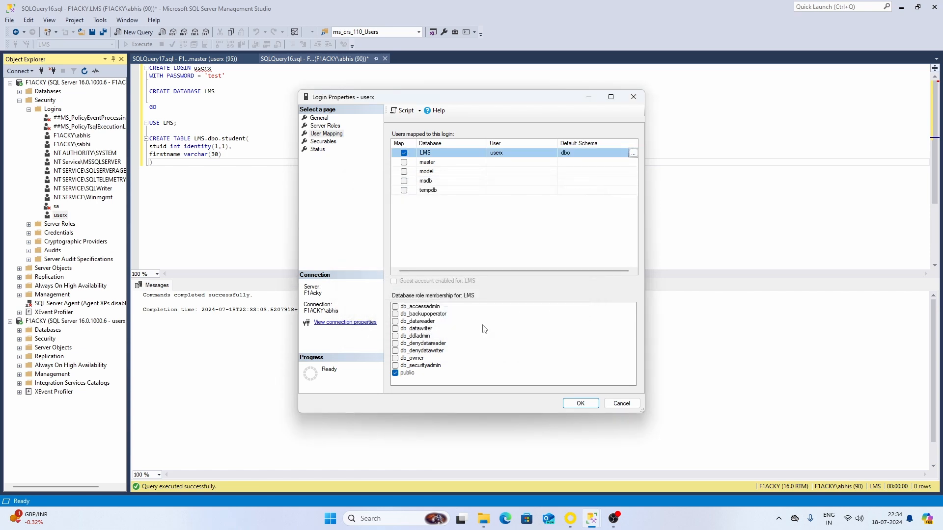
{"action": "left_click", "coordinate": [395, 358]}
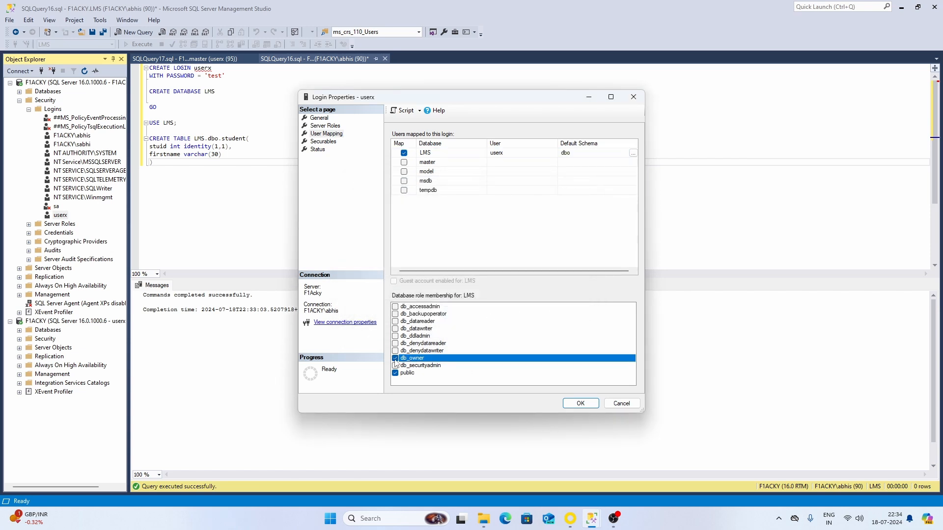
{"action": "left_click", "coordinate": [567, 404]}
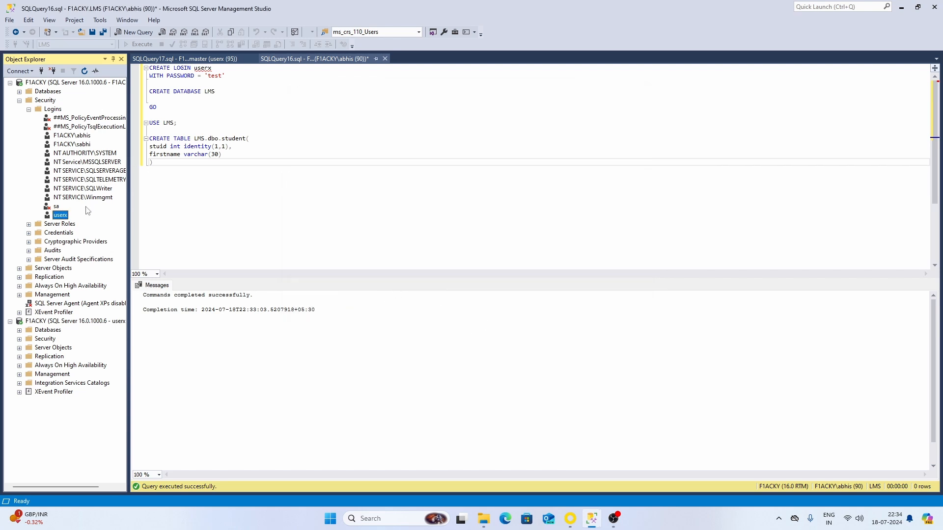
- As userx on LMS, run SELECT * FROM LMS.dbo.student, returning empty stuid and firstname columns
{"action": "left_click", "coordinate": [172, 59]}
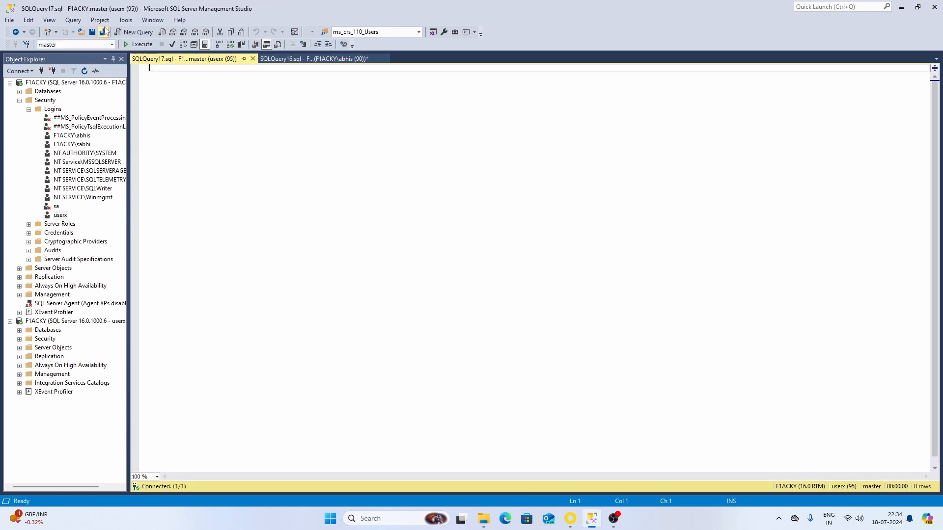
{"action": "left_click", "coordinate": [112, 44]}
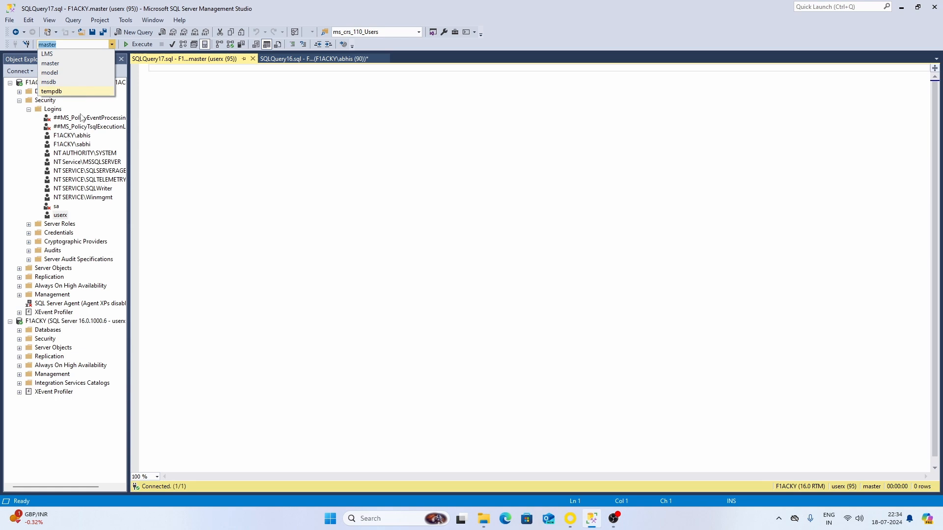
{"action": "left_click", "coordinate": [48, 54]}
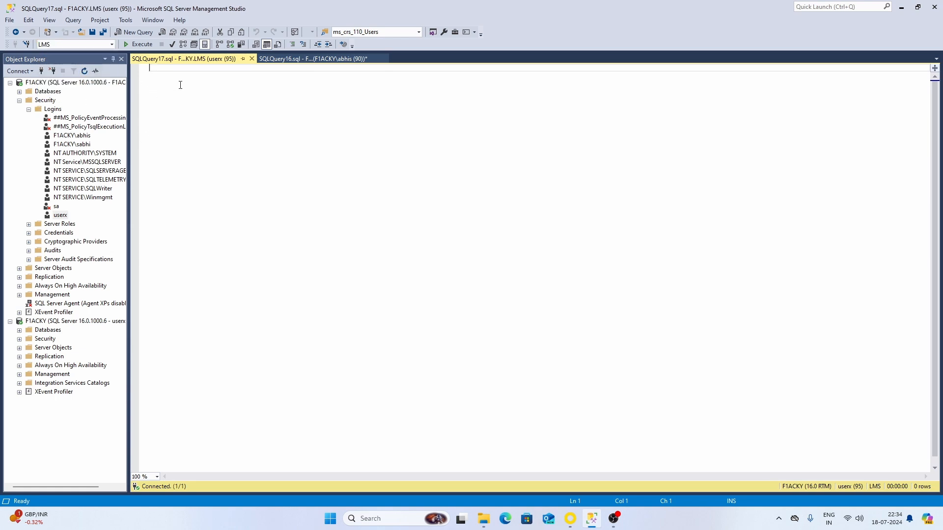
{"action": "type", "text": "SELECT FROM "}
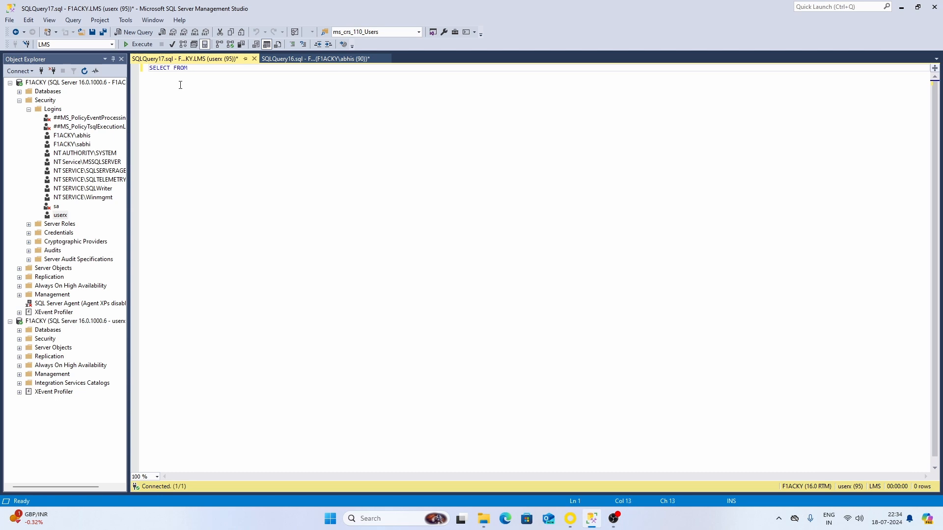
{"action": "type", "text": "LMS.dbo."}
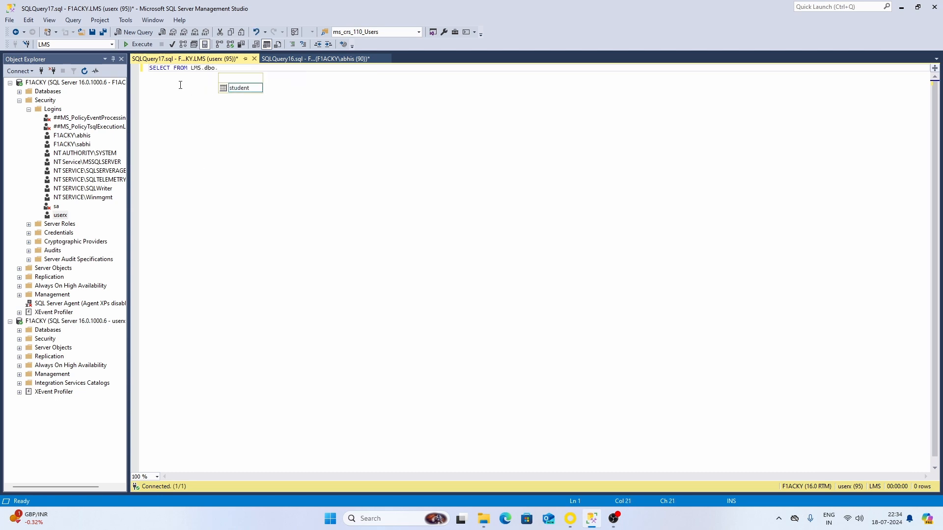
{"action": "type", "text": "student"}
{"action": "key", "text": "ctrl+Left"}
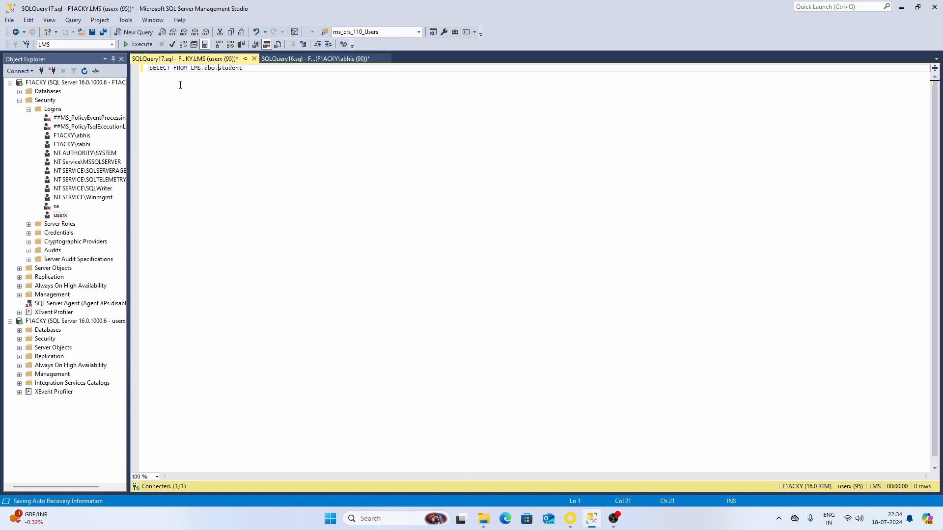
{"action": "key", "text": "ctrl+Left"}
{"action": "type", "text": "*"}
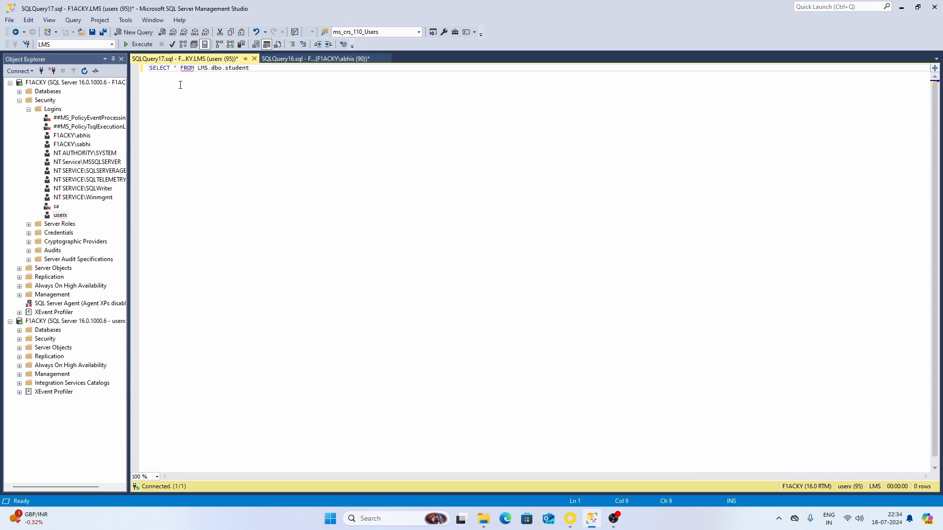
{"action": "key", "text": "F5"}
{"action": "left_click", "coordinate": [157, 301]}
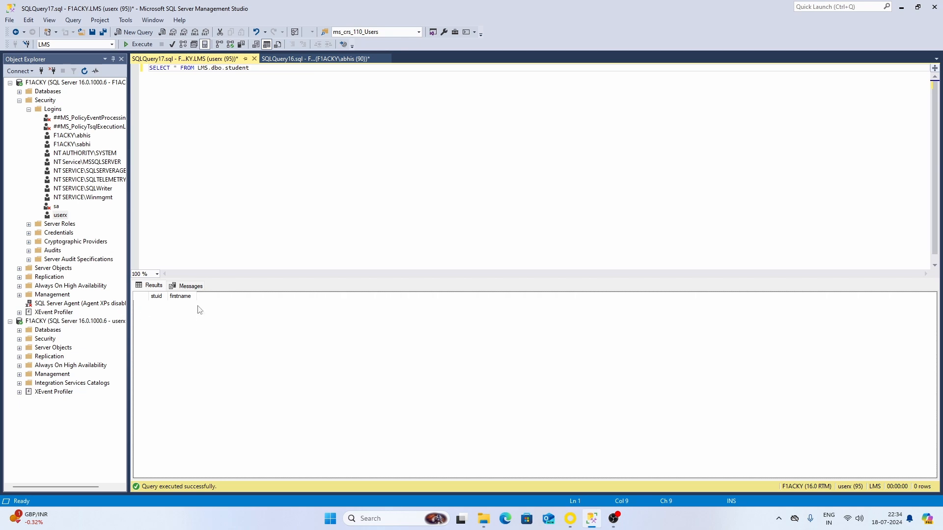
{"action": "left_click", "coordinate": [314, 58]}
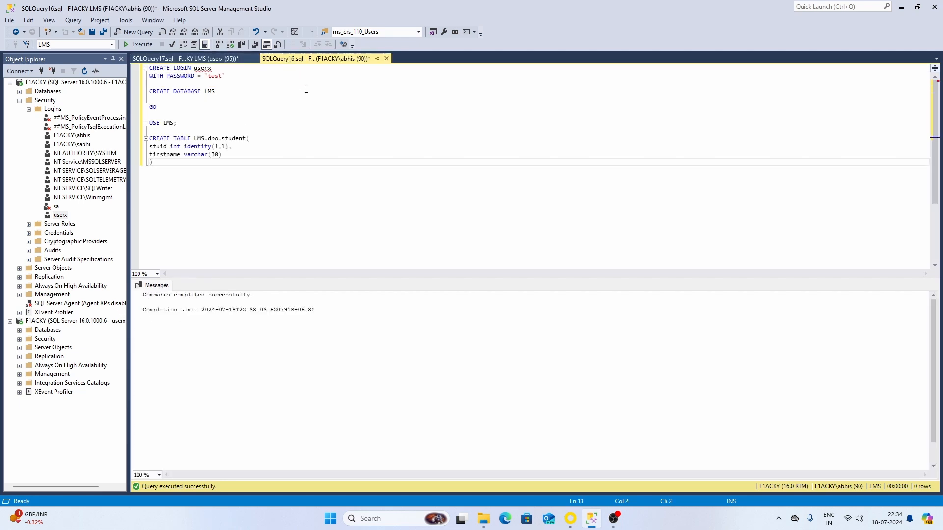
{"action": "left_click", "coordinate": [187, 58]}
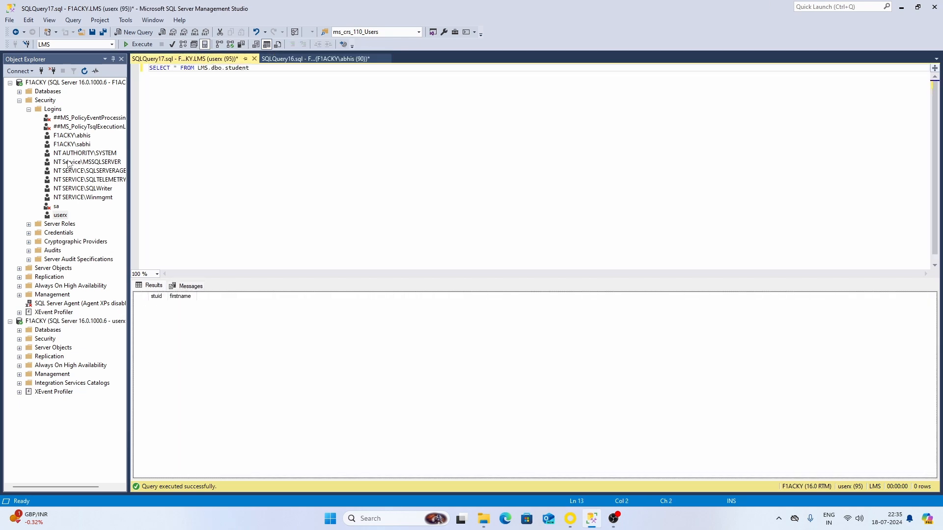
{"action": "key", "text": "ctrl+Tab"}
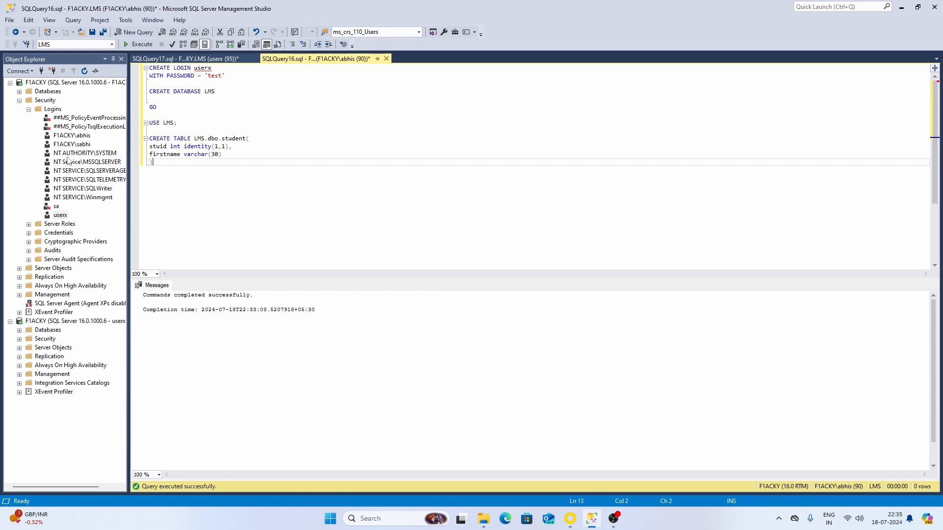
{"action": "double_click", "coordinate": [39, 101]}
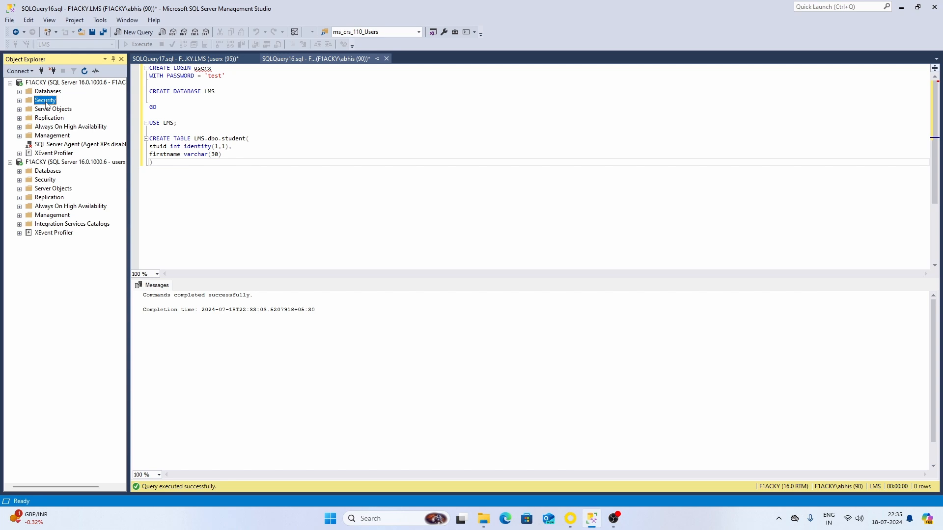
{"action": "left_click", "coordinate": [20, 100]}
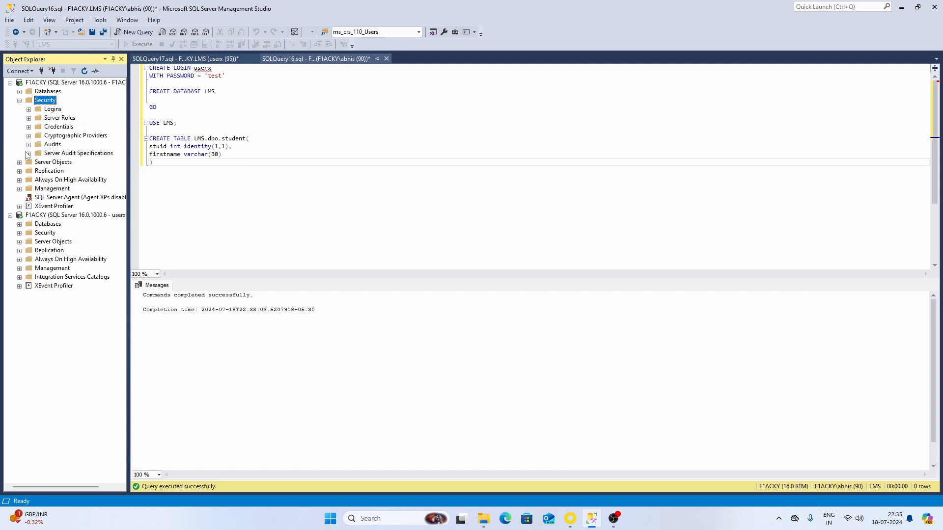
{"action": "left_click", "coordinate": [52, 111]}
{"action": "left_click", "coordinate": [29, 109]}
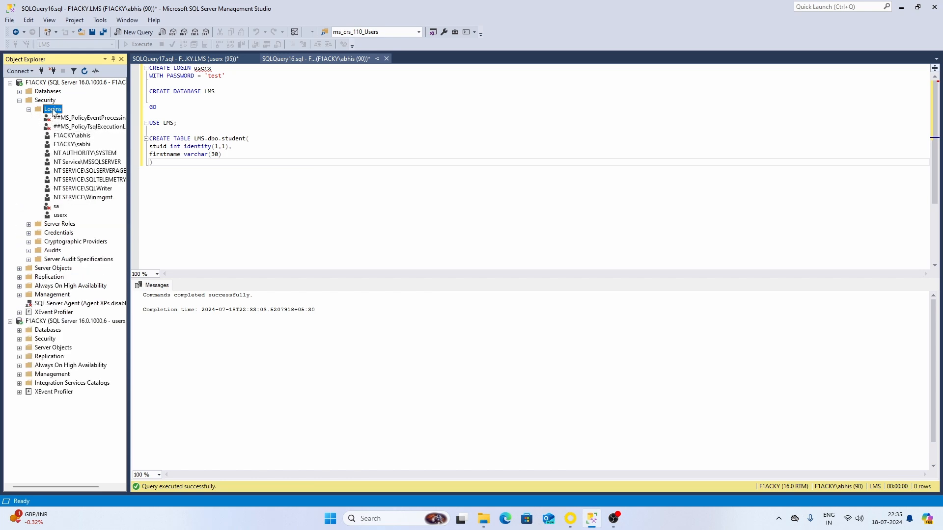
- Draft new SQL Server-authenticated login usery with a confirmed password, unticking 'User must change password'
{"action": "right_click", "coordinate": [53, 111]}
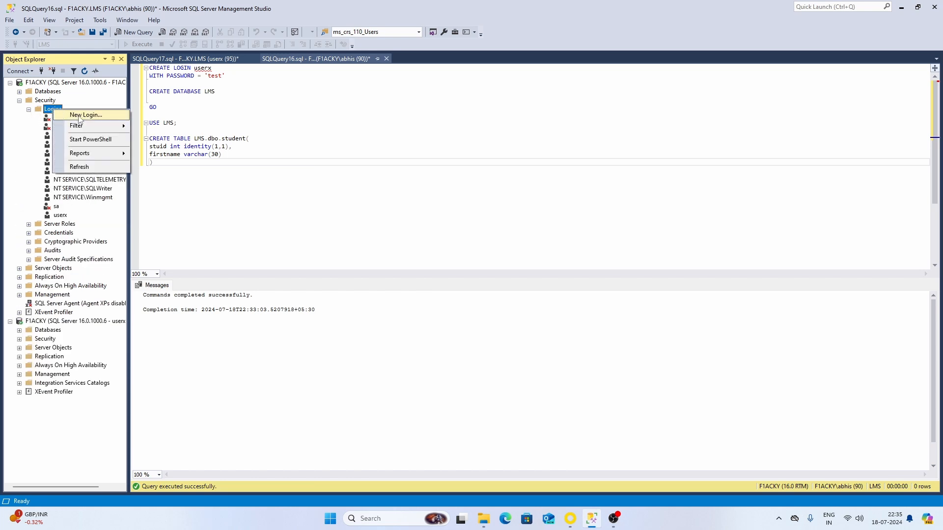
{"action": "left_click", "coordinate": [80, 118]}
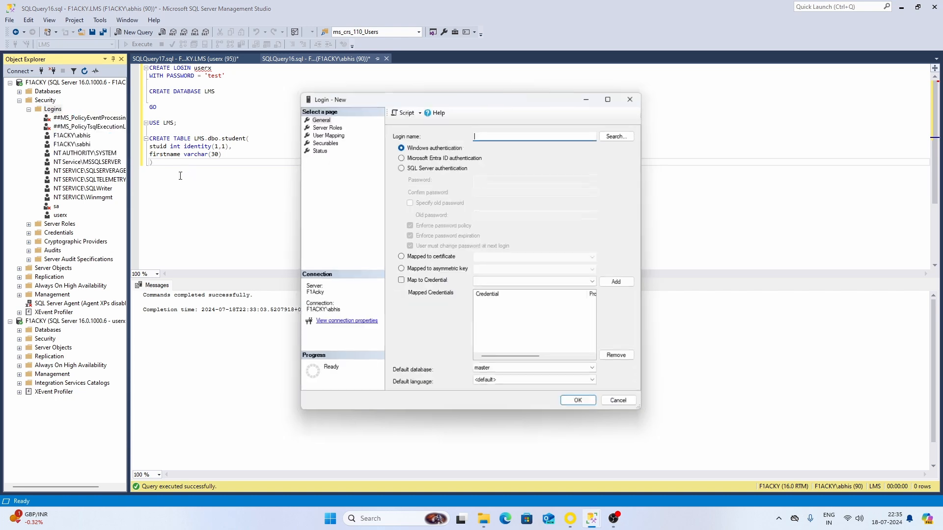
{"action": "left_click", "coordinate": [410, 168]}
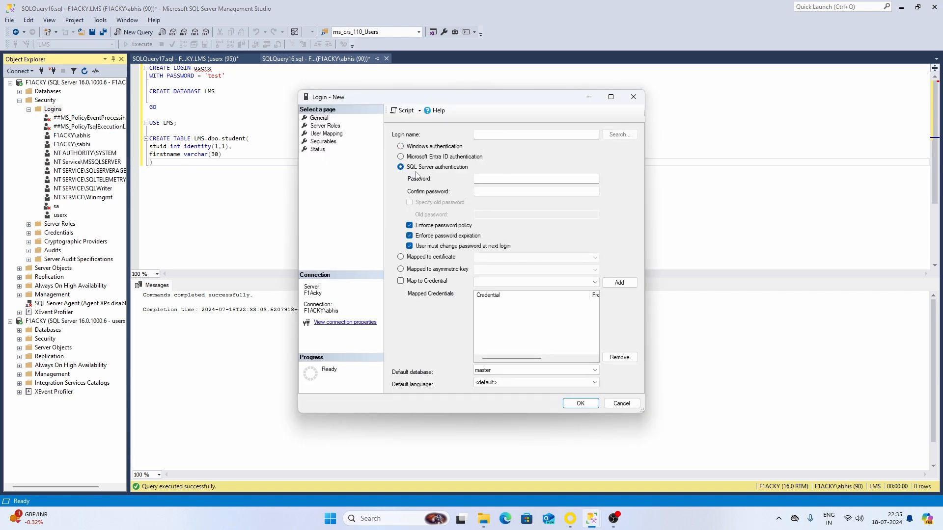
{"action": "left_click", "coordinate": [498, 135]}
{"action": "left_click", "coordinate": [506, 180]}
{"action": "left_click", "coordinate": [507, 190]}
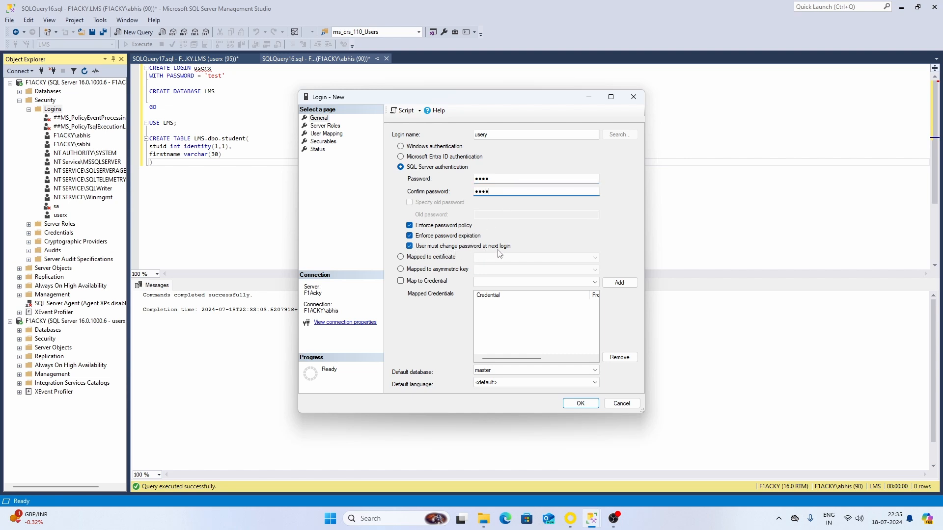
{"action": "left_click", "coordinate": [413, 246]}
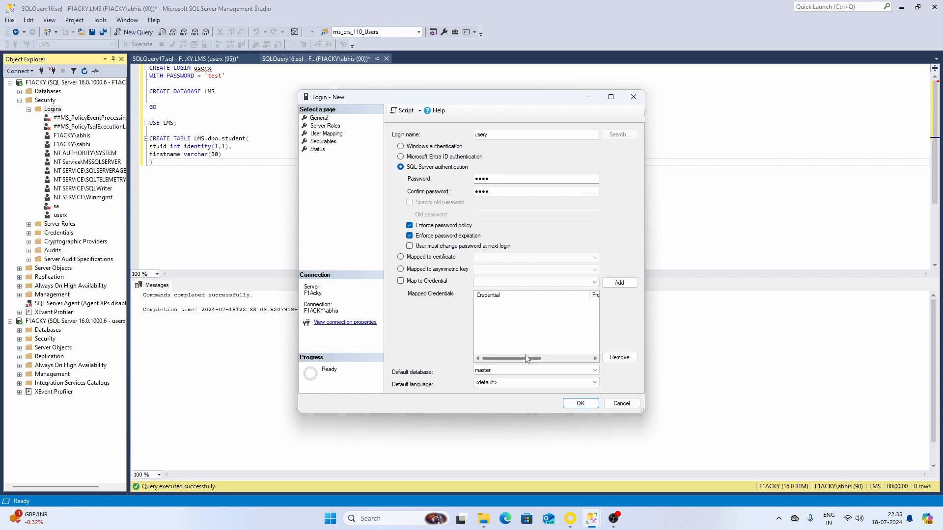
{"action": "left_click", "coordinate": [323, 126]}
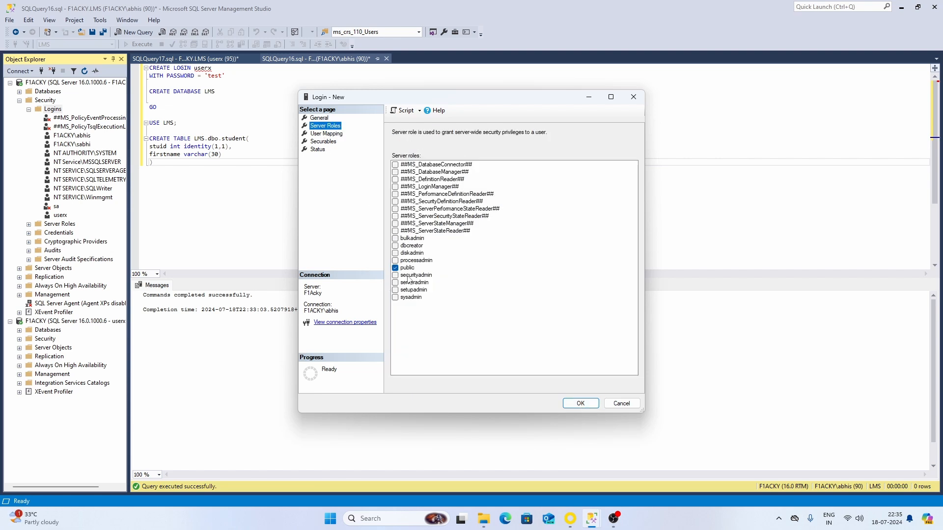
- Map usery to LMS with db_owner role and default schema dbo, then create the login
{"action": "left_click", "coordinate": [326, 134]}
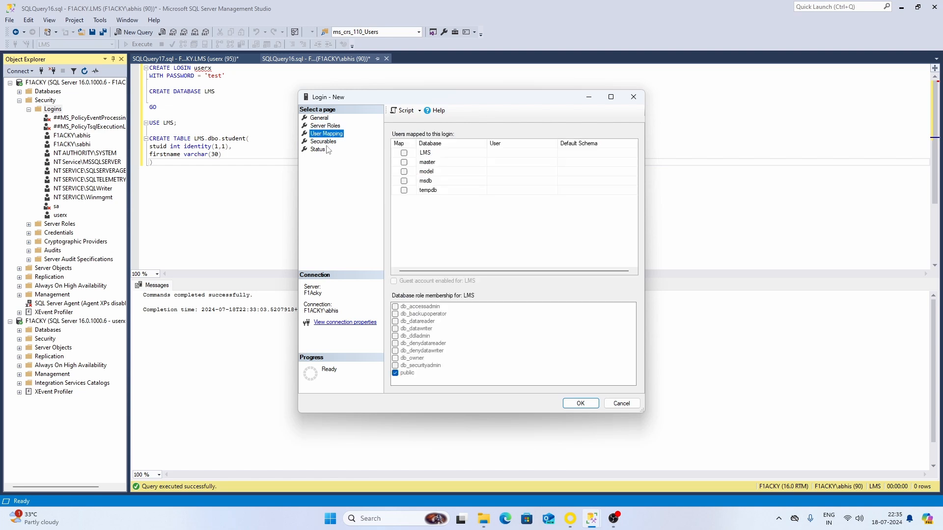
{"action": "left_click", "coordinate": [403, 153]}
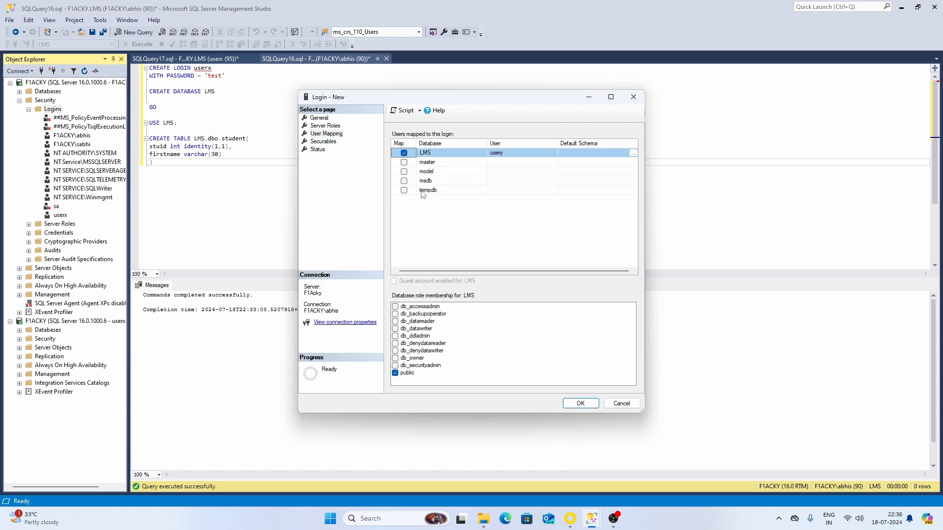
{"action": "left_click", "coordinate": [395, 359]}
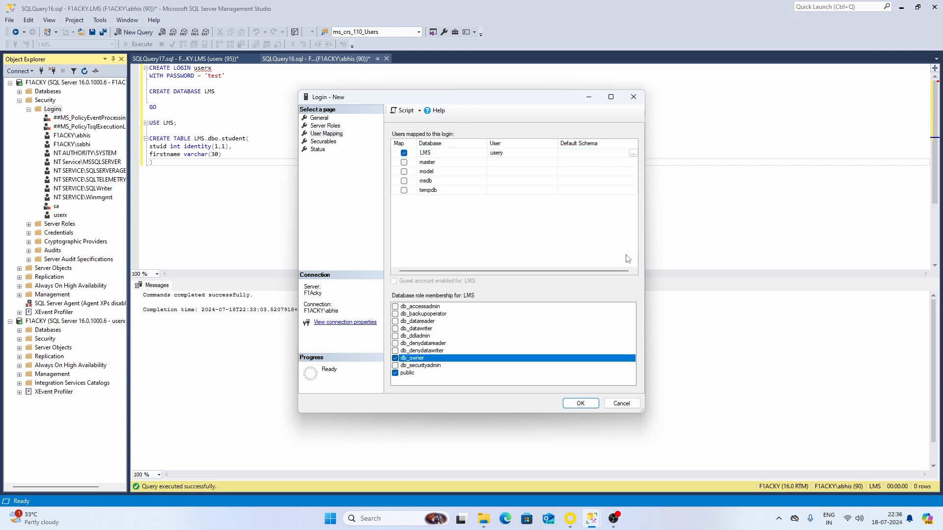
{"action": "left_click", "coordinate": [633, 153]}
{"action": "left_click", "coordinate": [547, 274]}
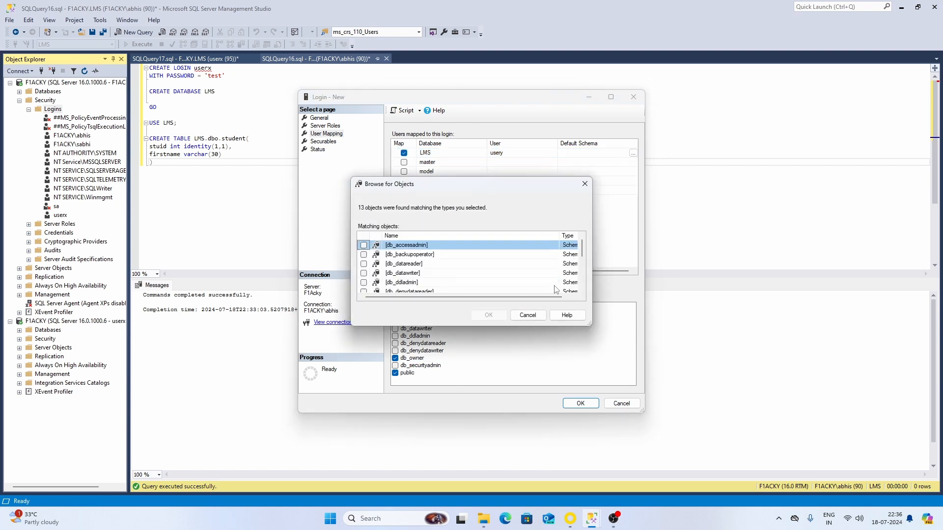
{"action": "scroll", "coordinate": [471, 270], "scroll_direction": "down", "scroll_amount": 3}
{"action": "left_click", "coordinate": [363, 254]}
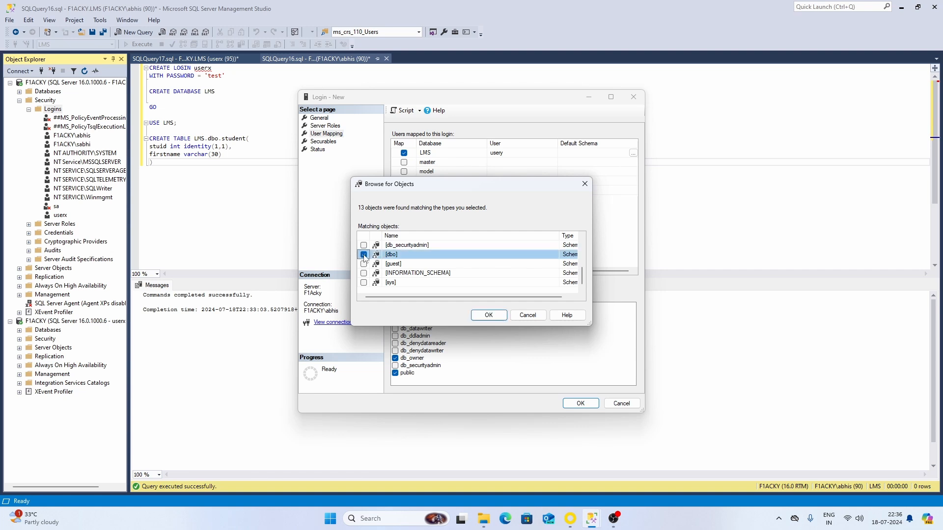
{"action": "left_click", "coordinate": [491, 316]}
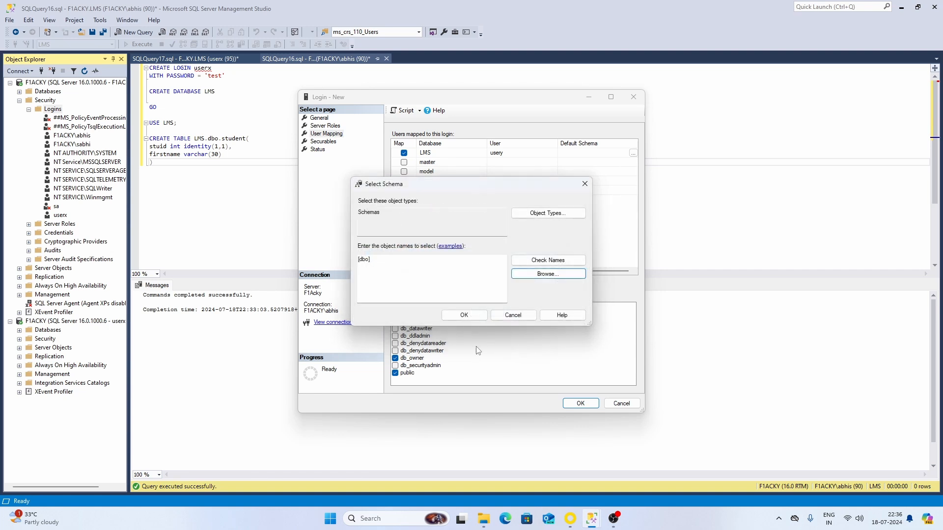
{"action": "left_click", "coordinate": [474, 317]}
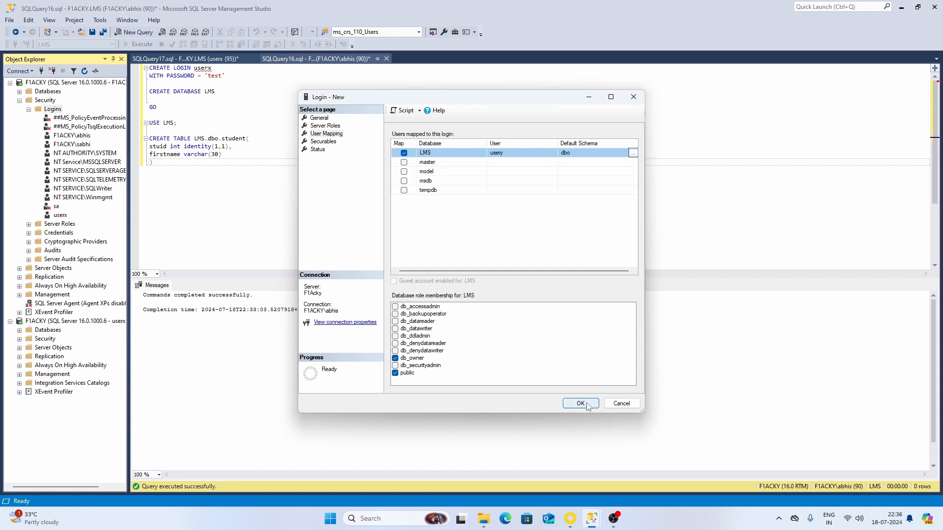
{"action": "left_click", "coordinate": [580, 403]}
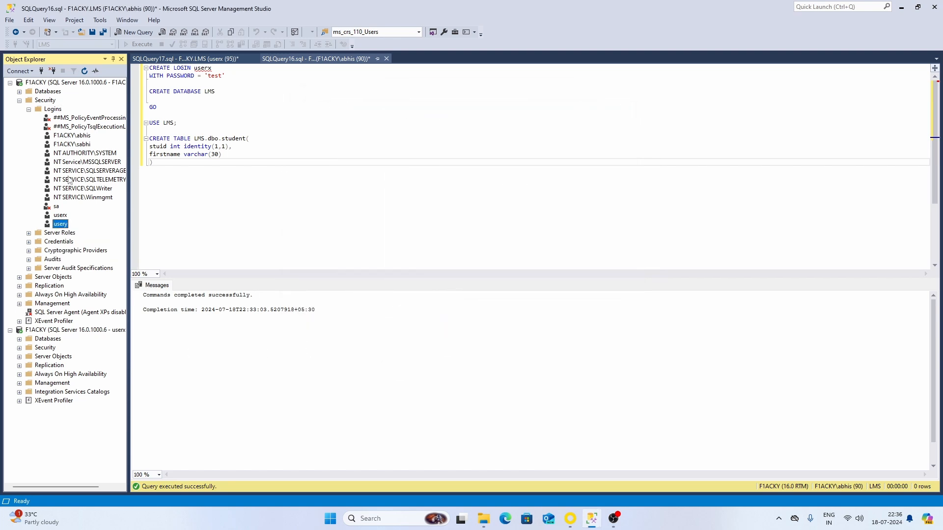
- Connect to the F1ACKY Database Engine with SQL Server Authentication as login usery and its password
{"action": "left_click", "coordinate": [20, 71]}
{"action": "left_click", "coordinate": [29, 80]}
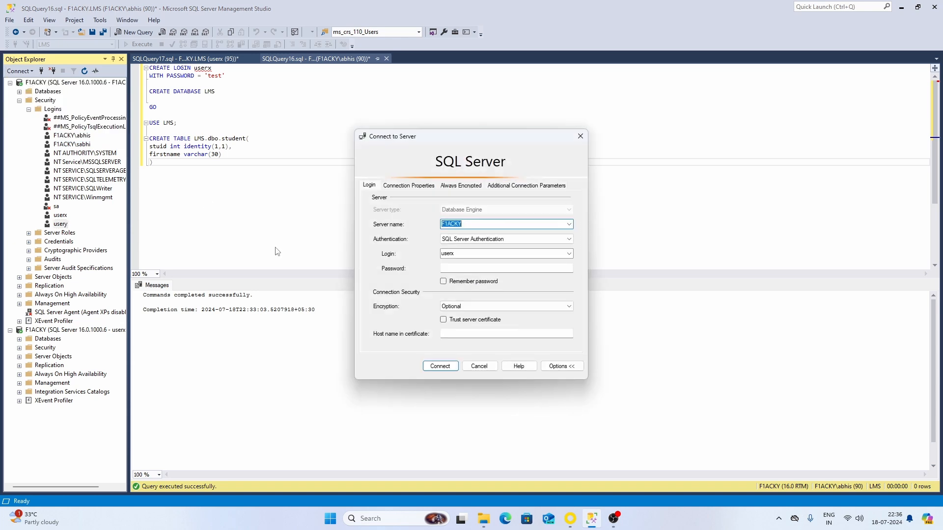
{"action": "left_click", "coordinate": [469, 256]}
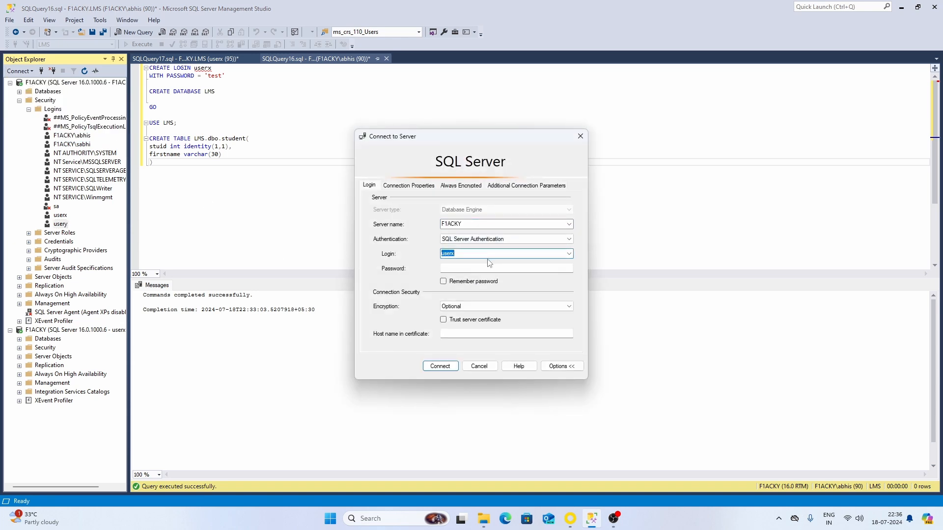
{"action": "key", "text": "Right"}
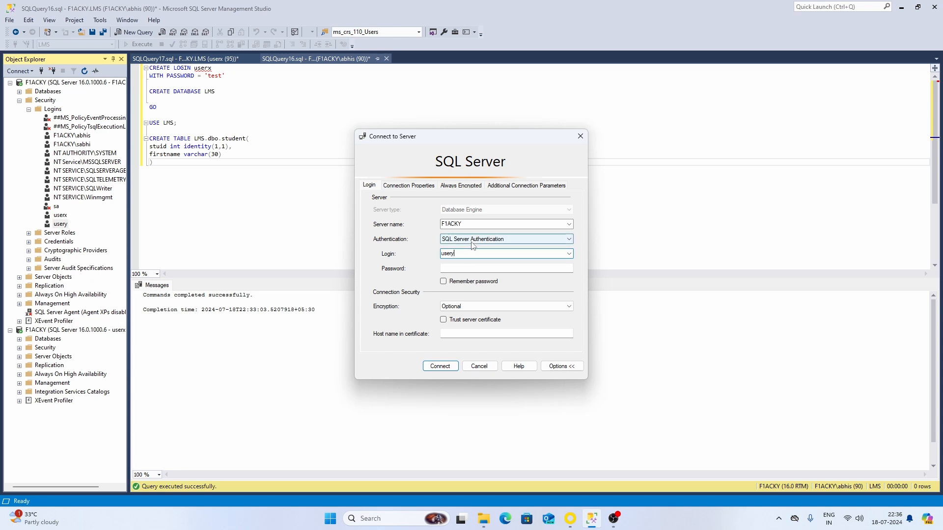
{"action": "left_click", "coordinate": [505, 268]}
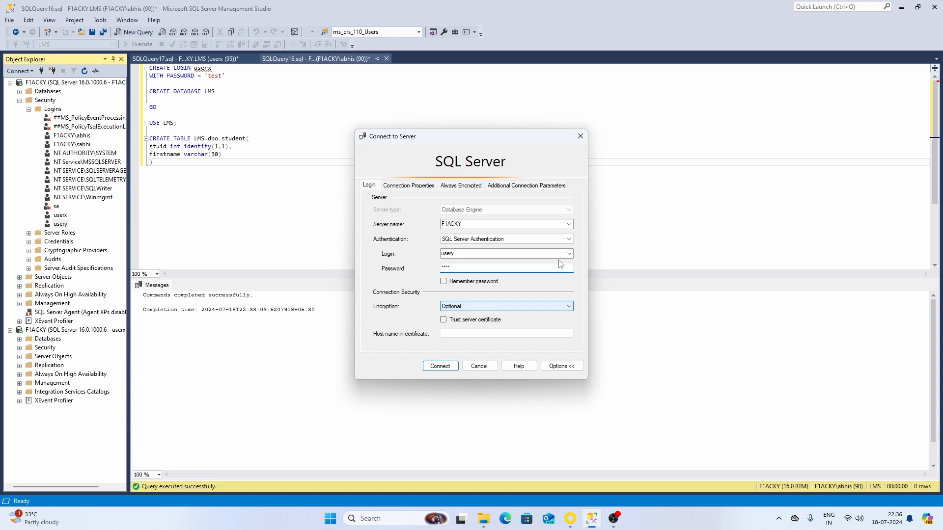
{"action": "left_click", "coordinate": [446, 371]}
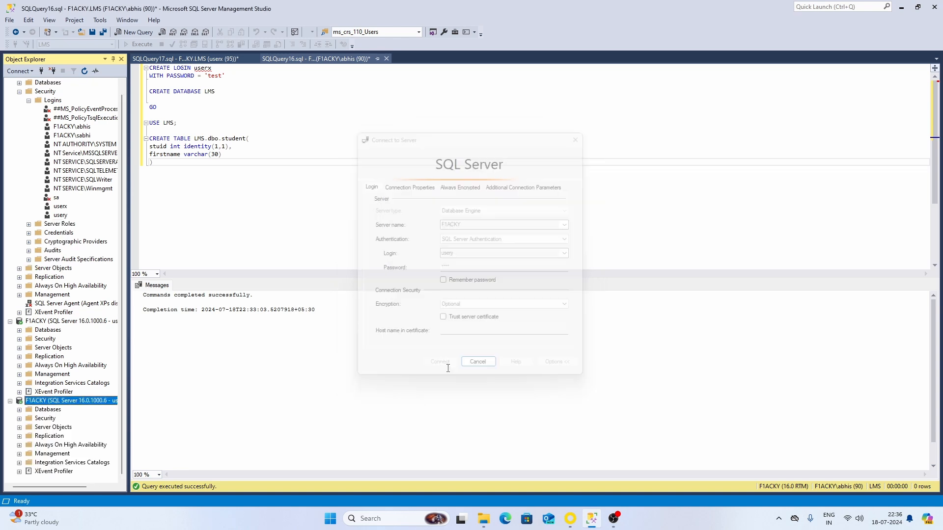
- Open a new query window on the usery connection with LMS as its database
{"action": "right_click", "coordinate": [40, 404]}
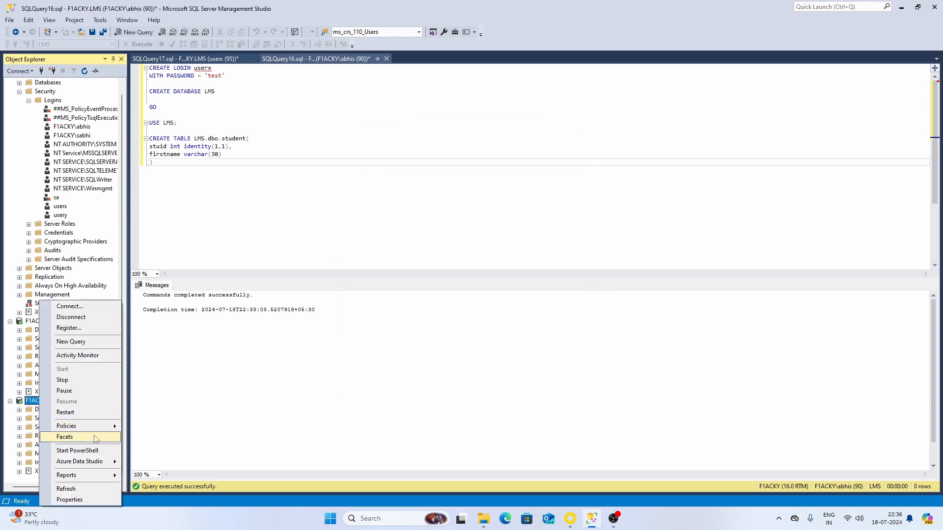
{"action": "left_click", "coordinate": [67, 345]}
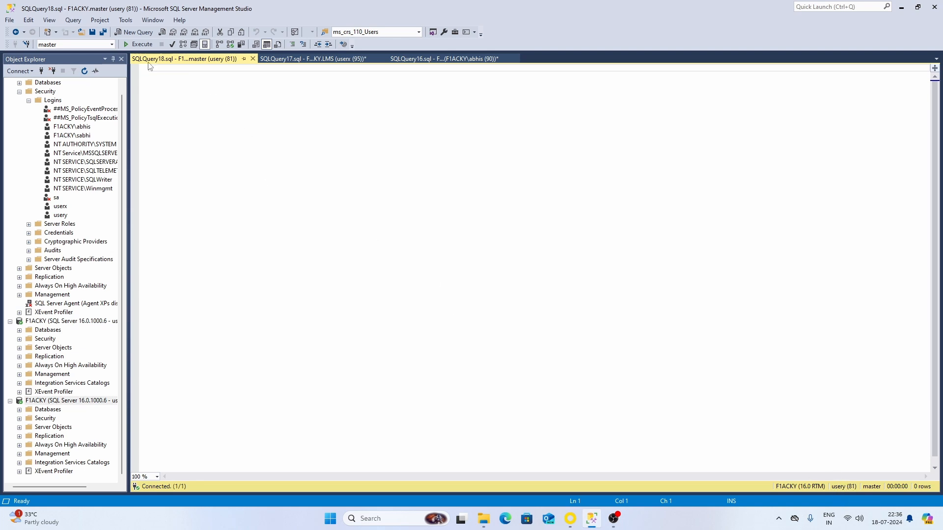
{"action": "left_click", "coordinate": [112, 45]}
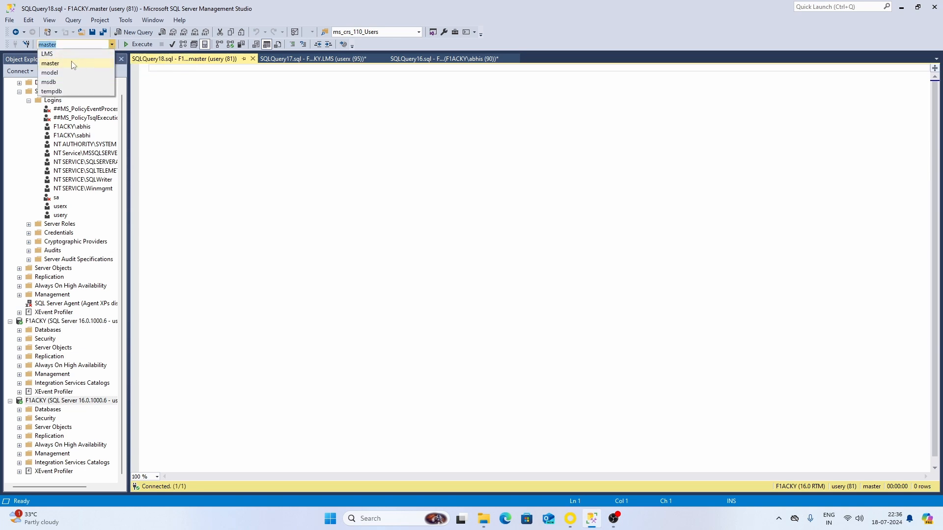
{"action": "left_click", "coordinate": [55, 67]}
- Run SELECT * FROM LMS.dbo.student, returning the stuid and firstname columns
{"action": "type", "text": "S"}
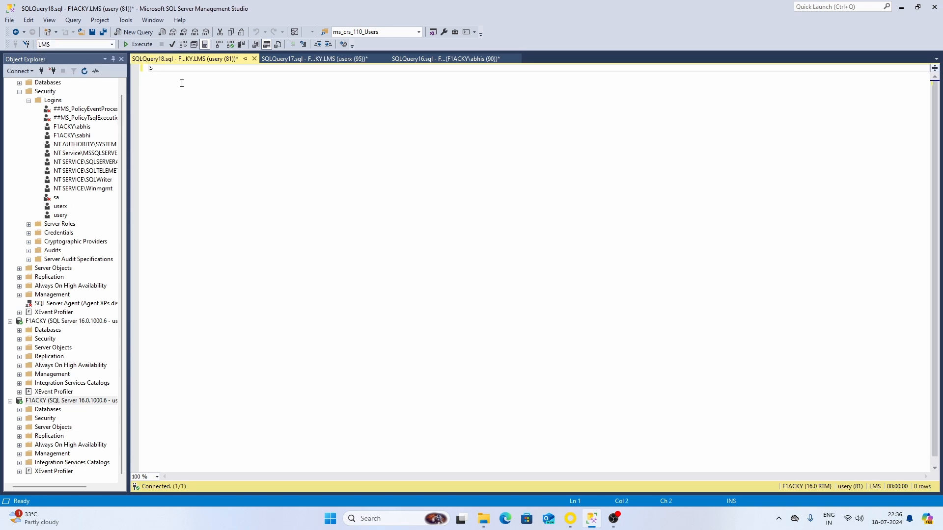
{"action": "type", "text": "ELECT FROM LMS."}
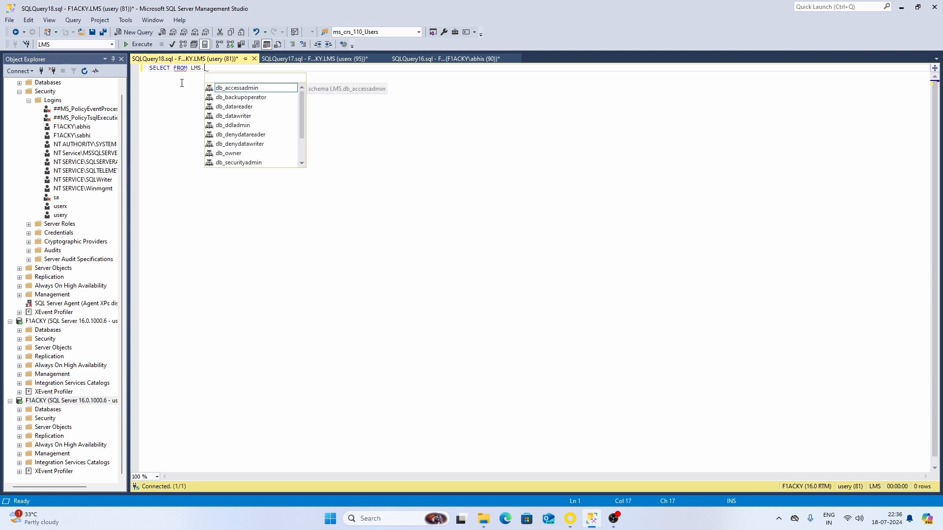
{"action": "type", "text": "dbo."}
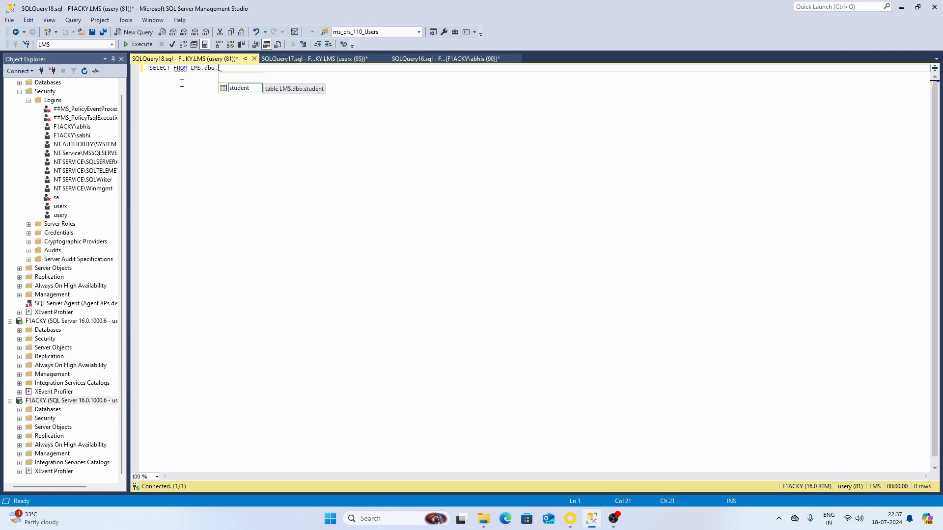
{"action": "type", "text": "student"}
{"action": "key", "text": "Escape"}
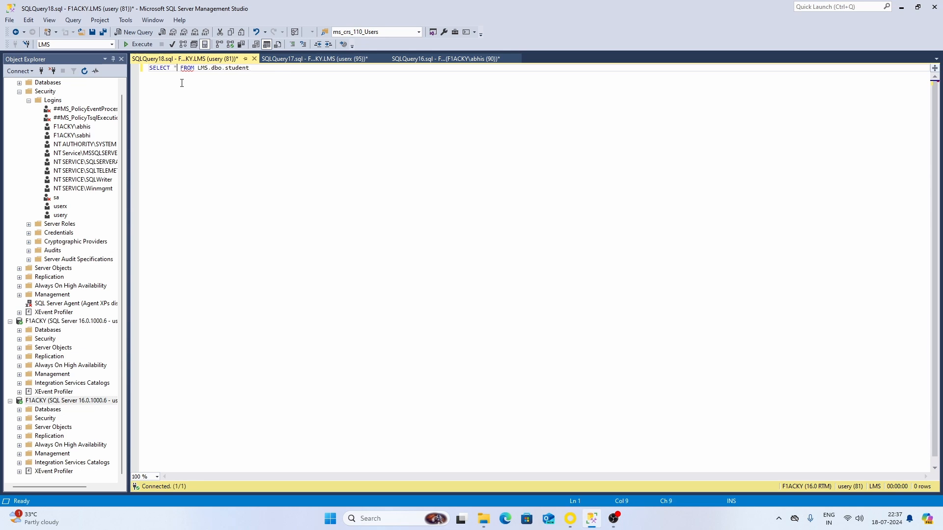
{"action": "key", "text": "F5"}
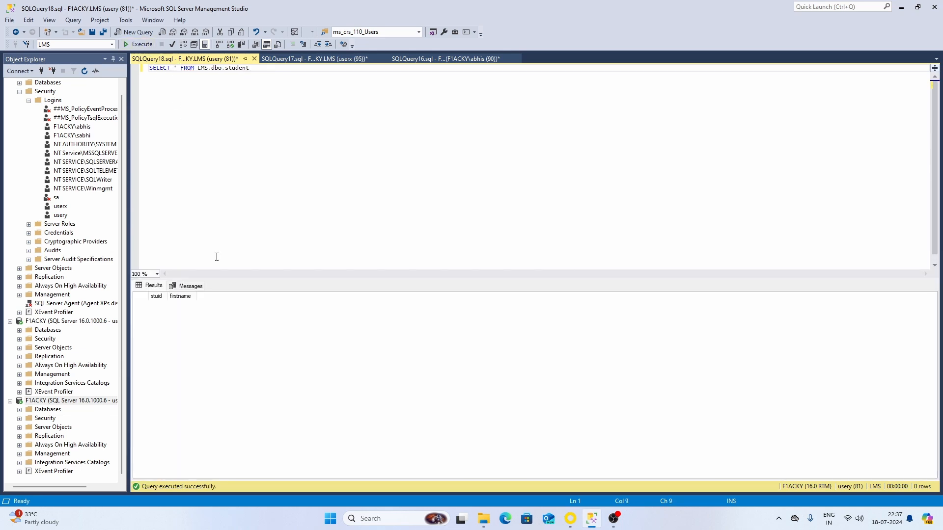